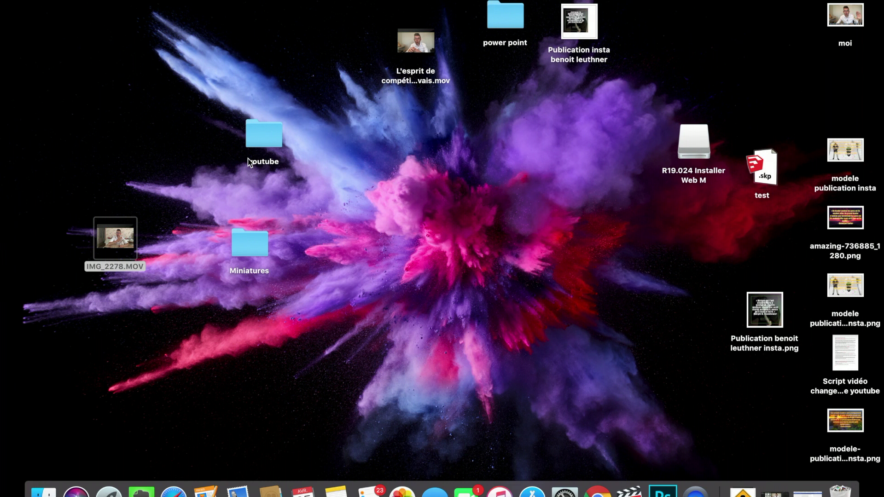
# Open iMovie and continue past its welcome screen to the projects view
pyautogui.click(108, 492)
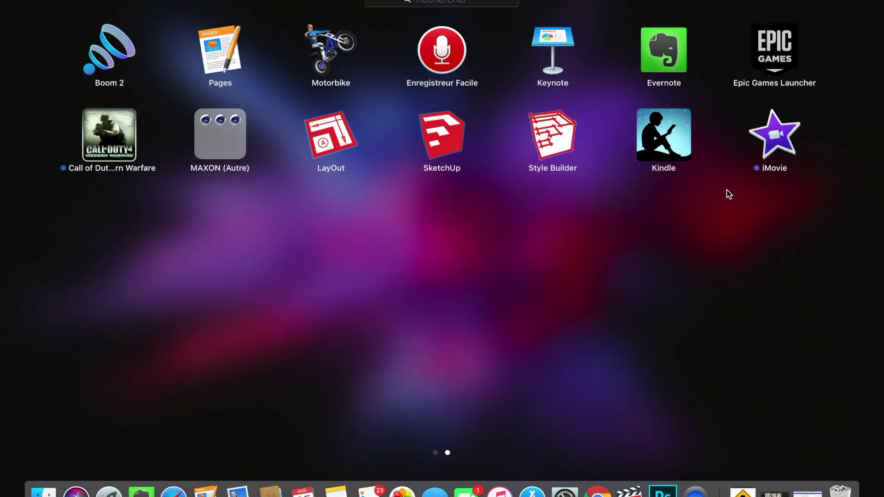
pyautogui.click(774, 146)
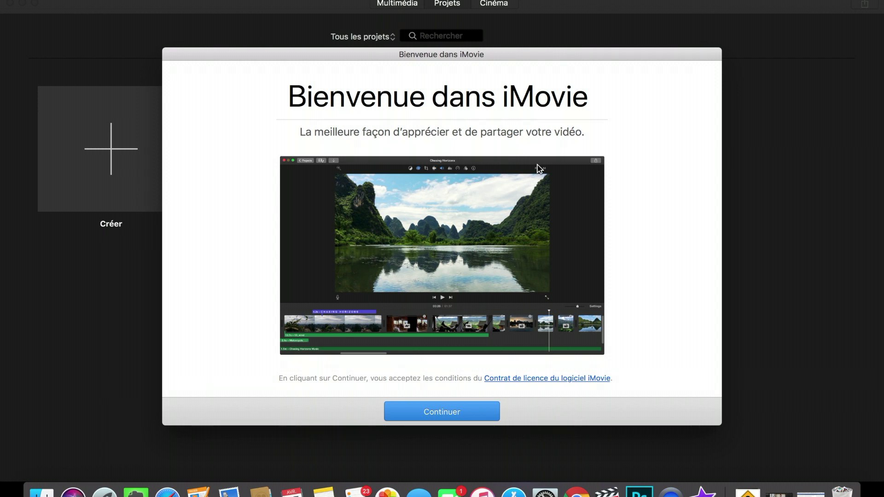
pyautogui.click(442, 415)
pyautogui.click(442, 414)
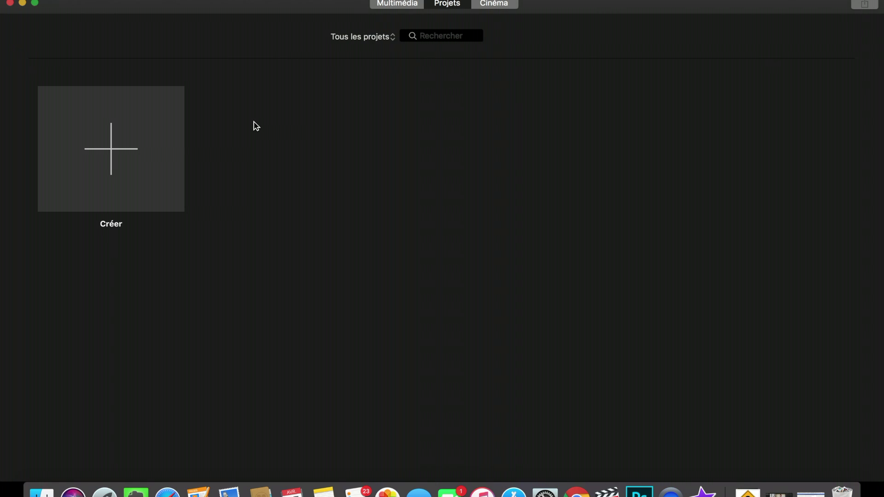
# Create a new project of the Film type
pyautogui.click(113, 129)
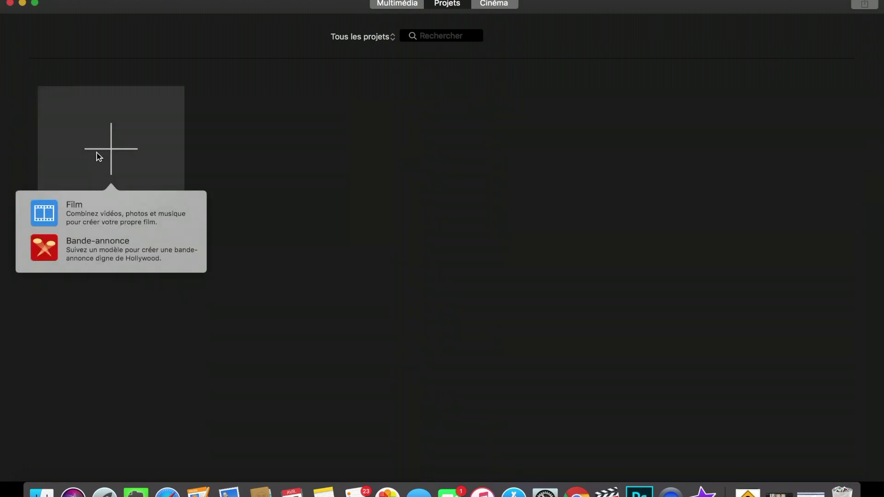
pyautogui.click(119, 129)
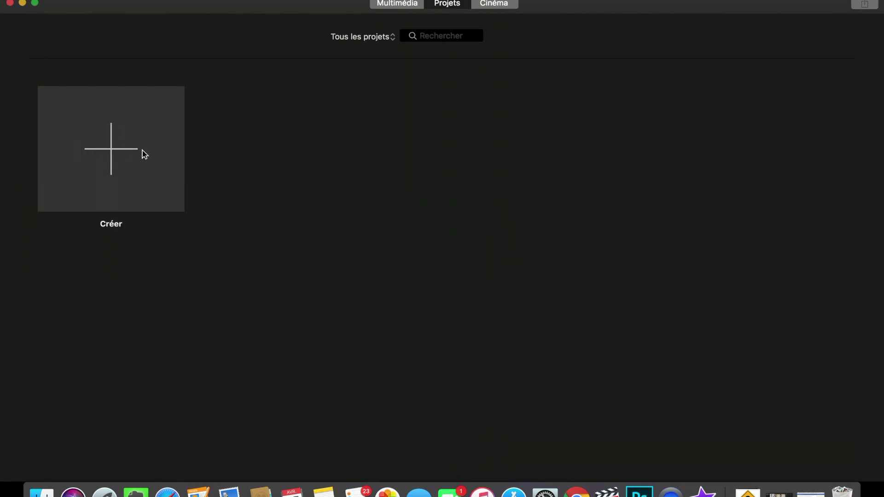
pyautogui.click(92, 152)
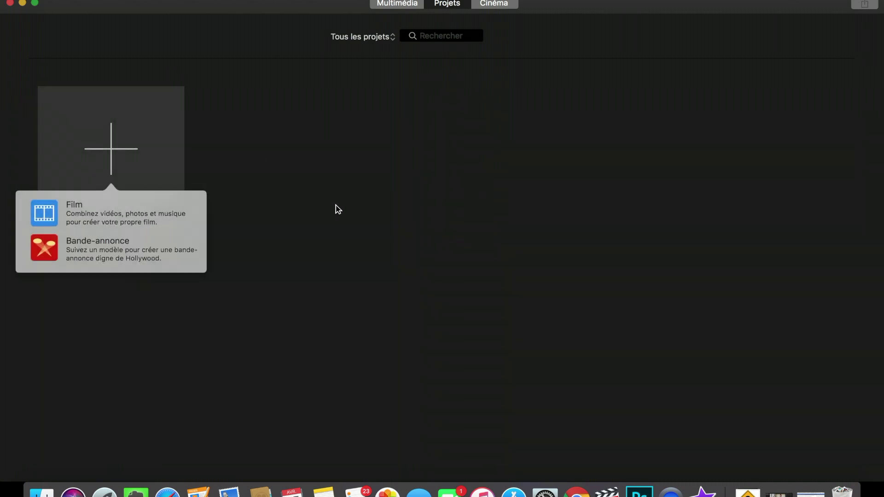
pyautogui.click(107, 219)
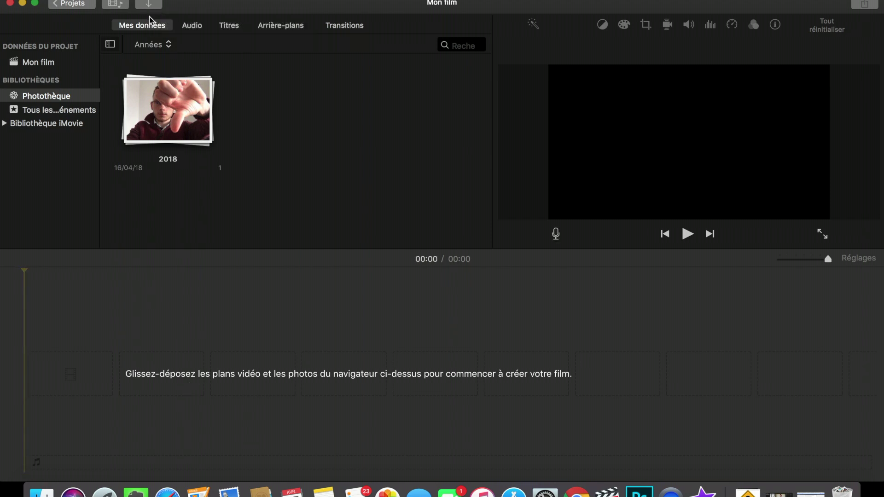
# Import the video IMG_2278.MOV from the Bureau folder into the project media
pyautogui.click(149, 5)
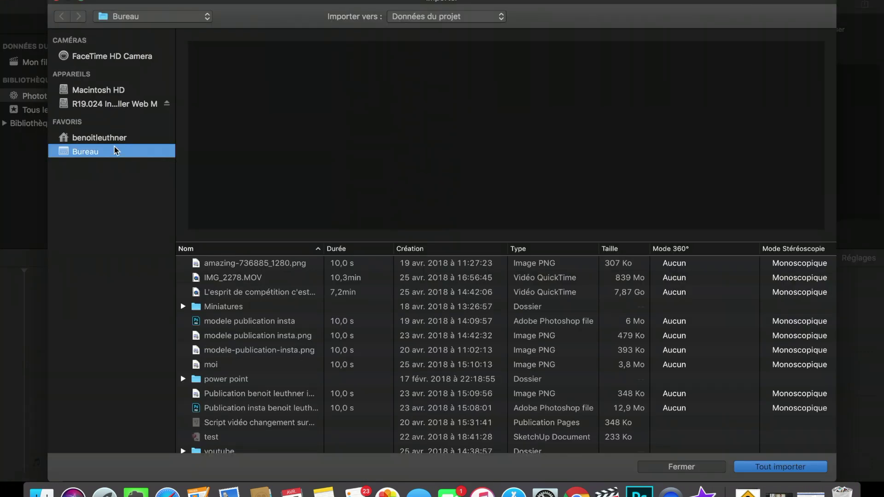
pyautogui.click(258, 278)
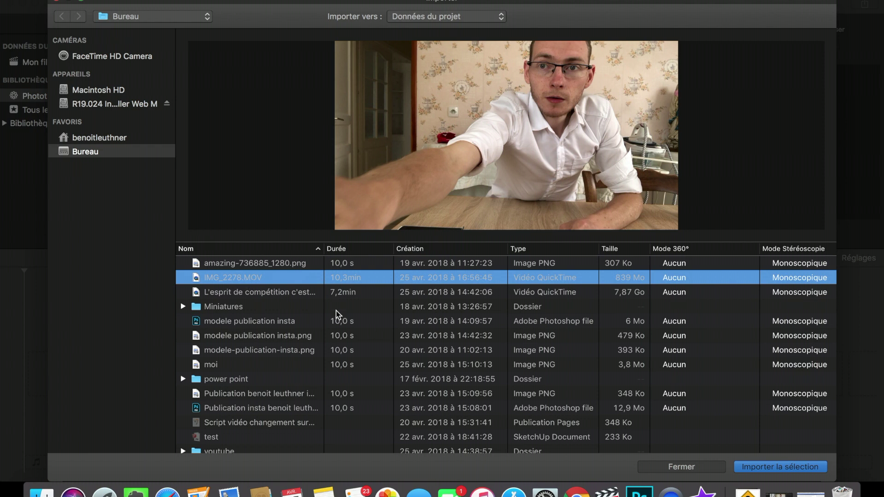
pyautogui.click(779, 467)
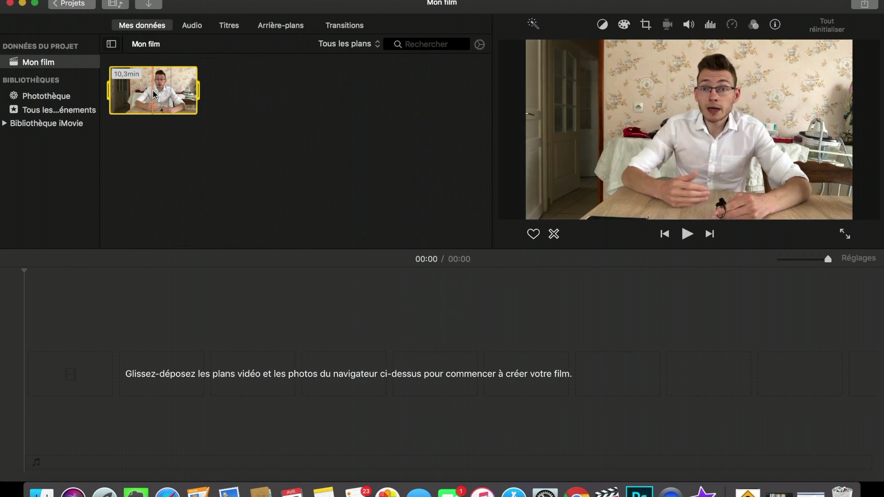
# Add the imported clip to the timeline and enlarge its display back at the start of the film
pyautogui.moveTo(148, 111); pyautogui.dragTo(69, 380)
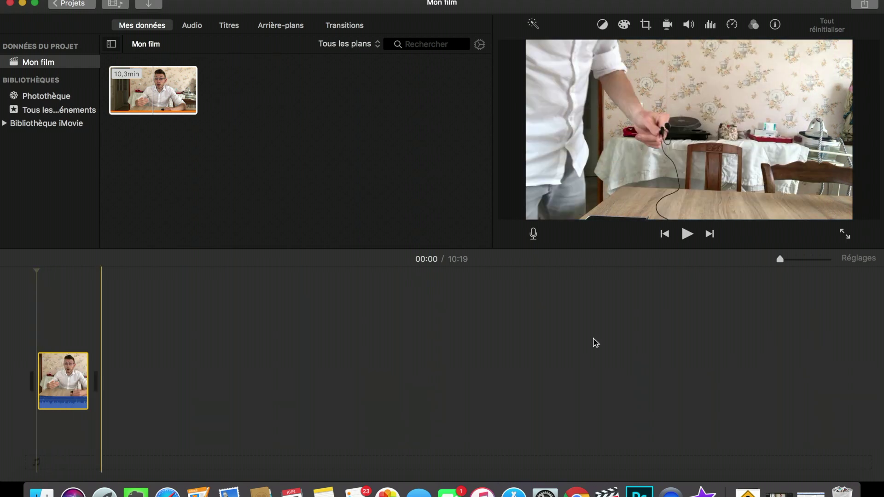
pyautogui.moveTo(779, 261)
pyautogui.mouseDown()
pyautogui.moveTo(800, 263)
pyautogui.moveTo(780, 260)
pyautogui.mouseUp()
pyautogui.press('super+plus')
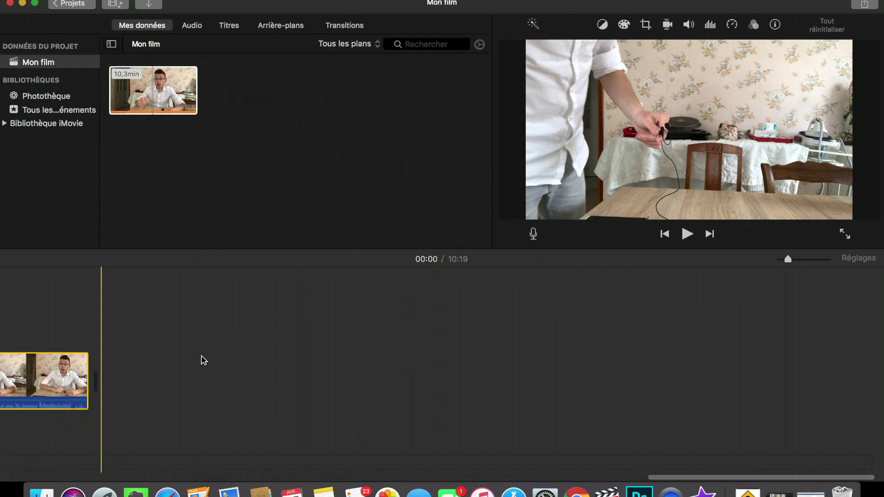
pyautogui.hscroll(-15, 204, 361)
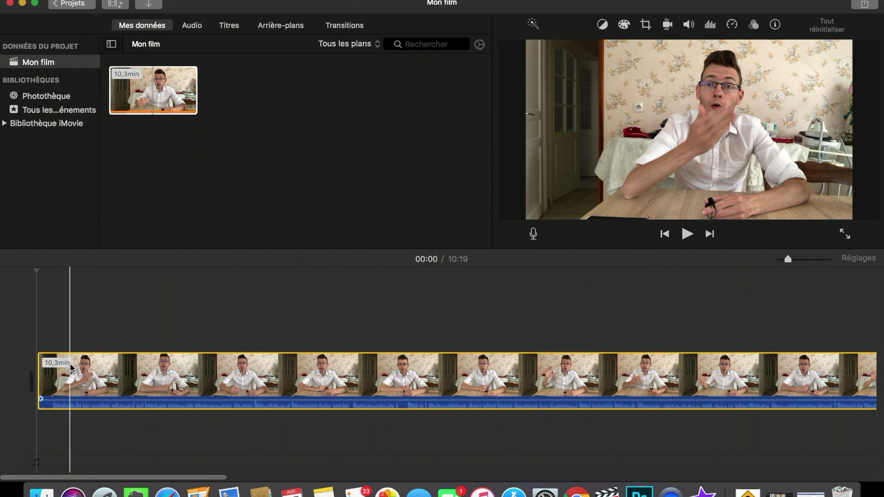
# Crop the timeline clip with the Recadrer pour remplir style, using a slightly smaller frame that trims the edges around the speaker
pyautogui.click(127, 336)
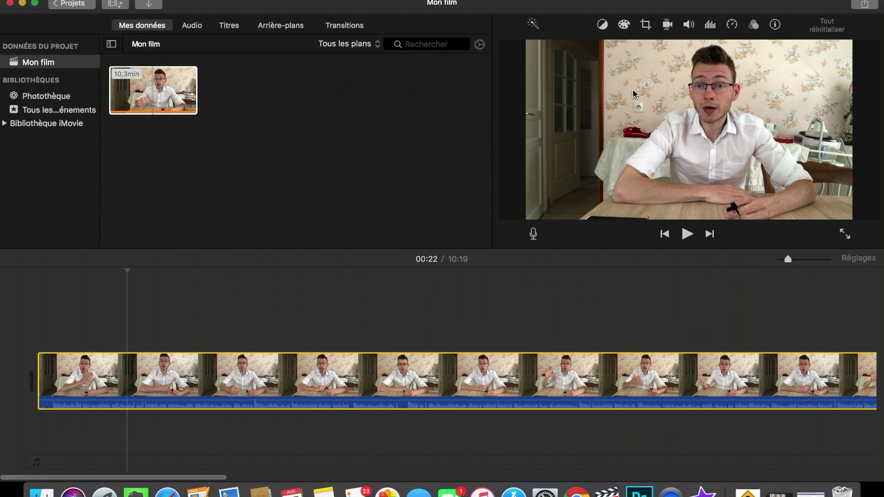
pyautogui.click(255, 378)
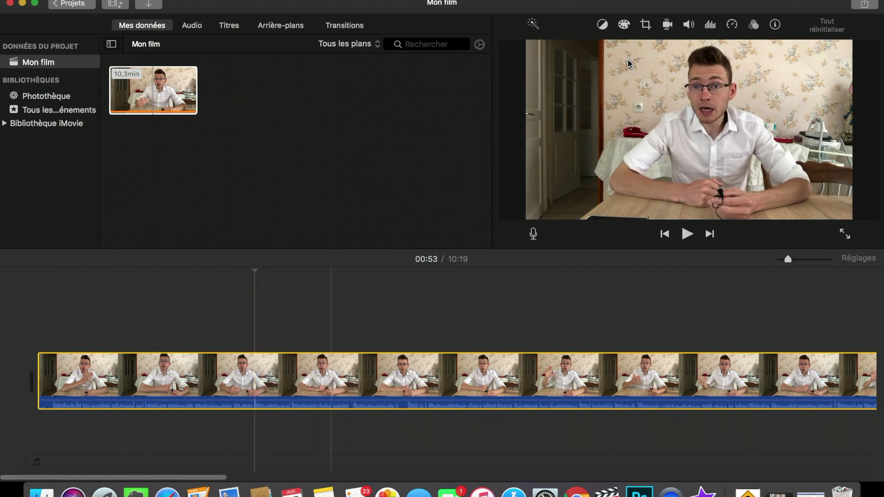
pyautogui.click(645, 25)
pyautogui.click(620, 49)
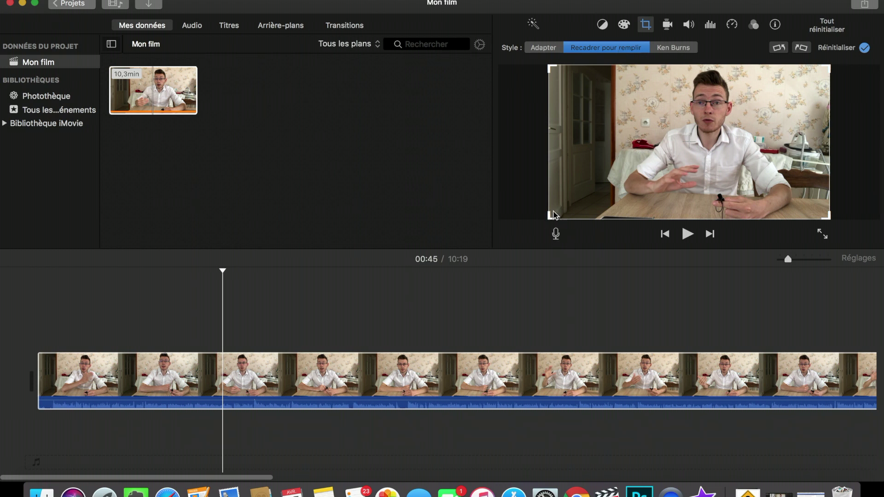
pyautogui.moveTo(552, 217); pyautogui.dragTo(577, 198)
pyautogui.moveTo(657, 150); pyautogui.dragTo(631, 147)
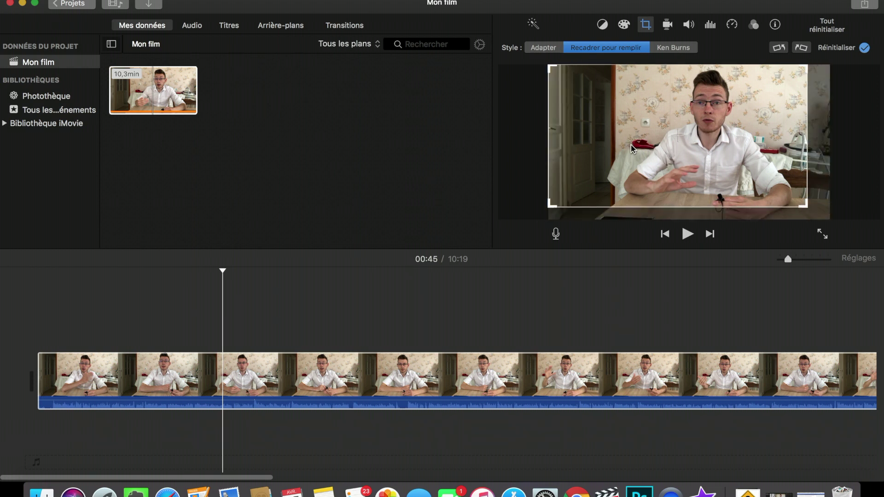
pyautogui.press('Return')
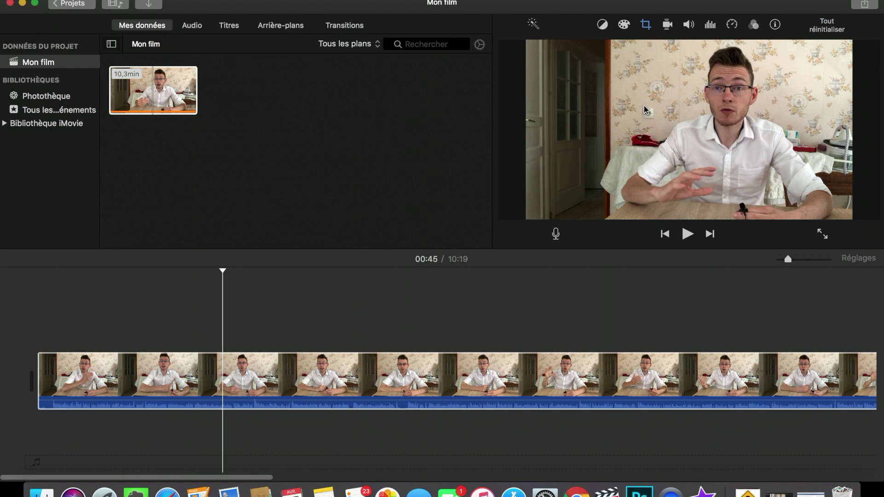
# Try the Retourné clip filter on the timeline clip and set the filter back to Aucun
pyautogui.click(604, 26)
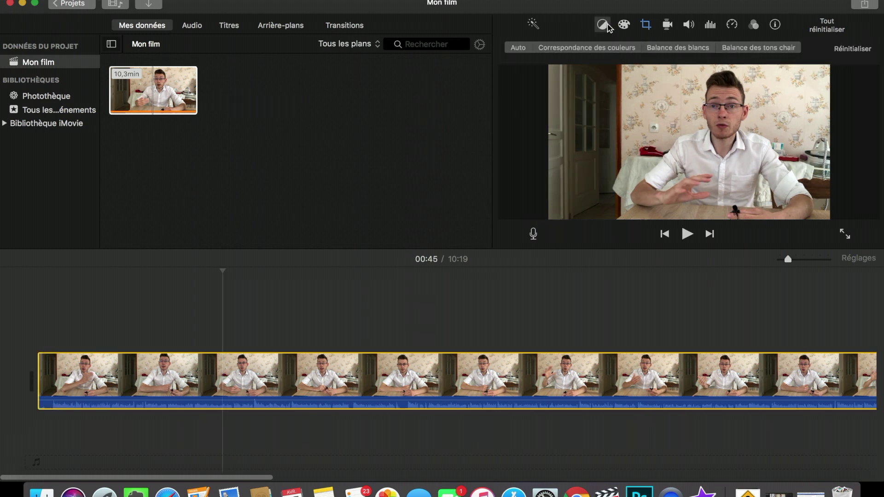
pyautogui.click(625, 25)
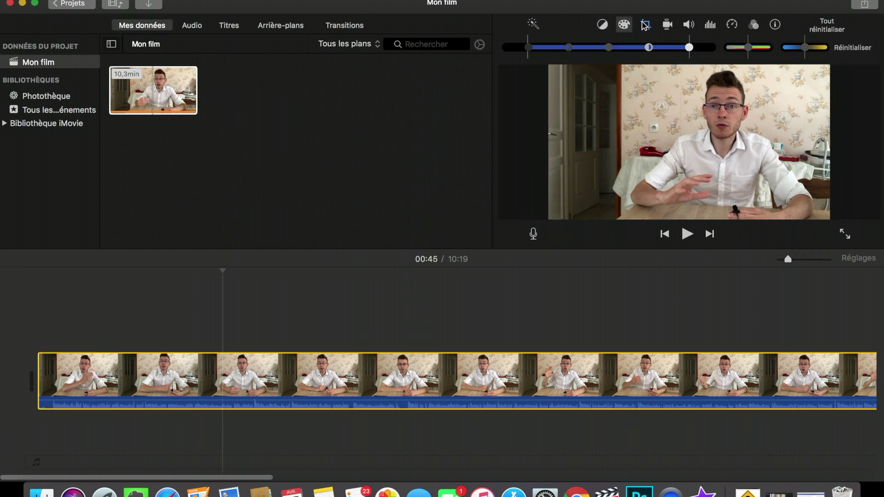
pyautogui.click(753, 25)
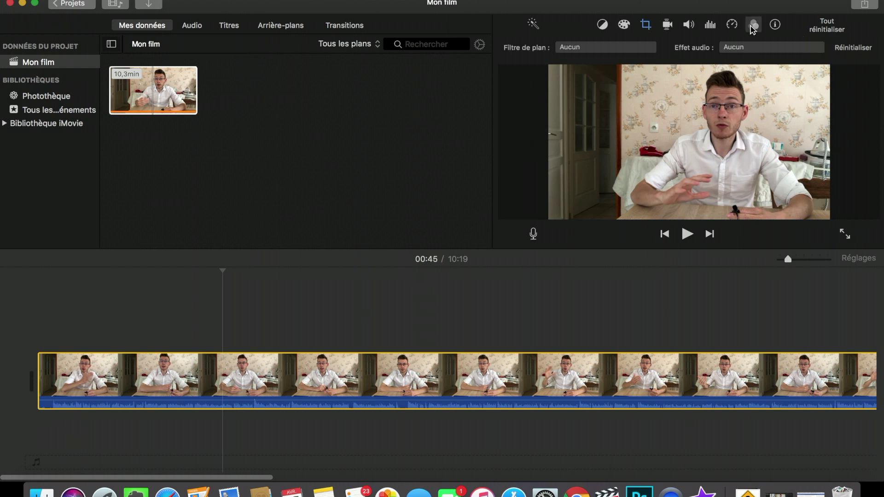
pyautogui.click(587, 49)
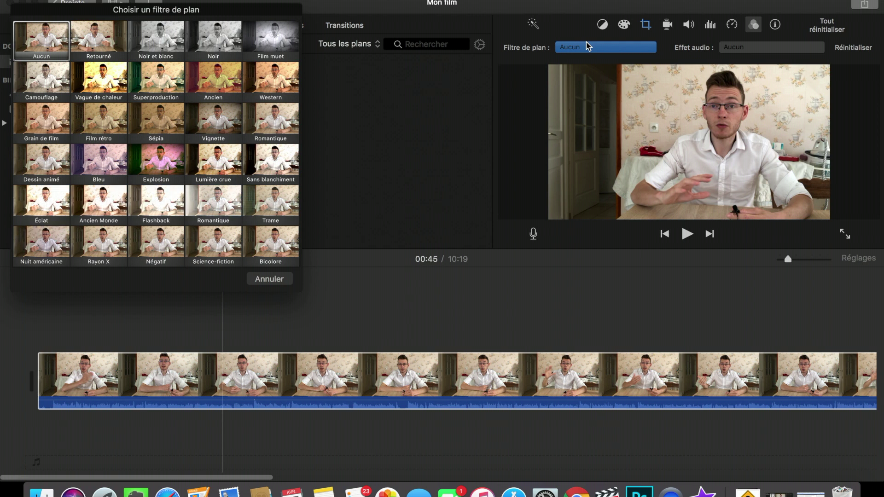
pyautogui.click(95, 32)
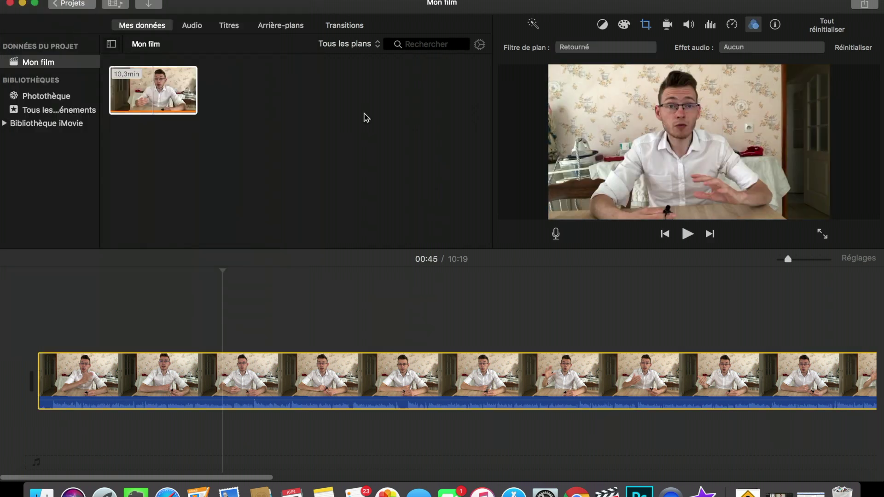
pyautogui.click(587, 49)
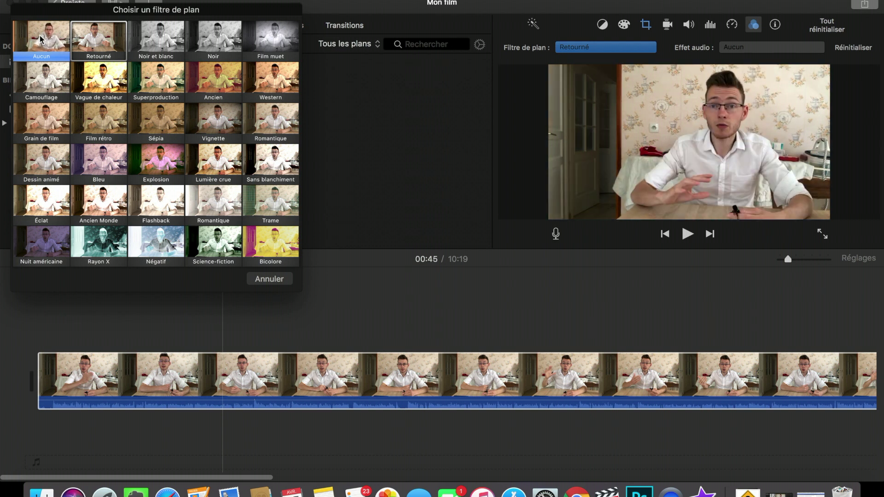
pyautogui.click(46, 44)
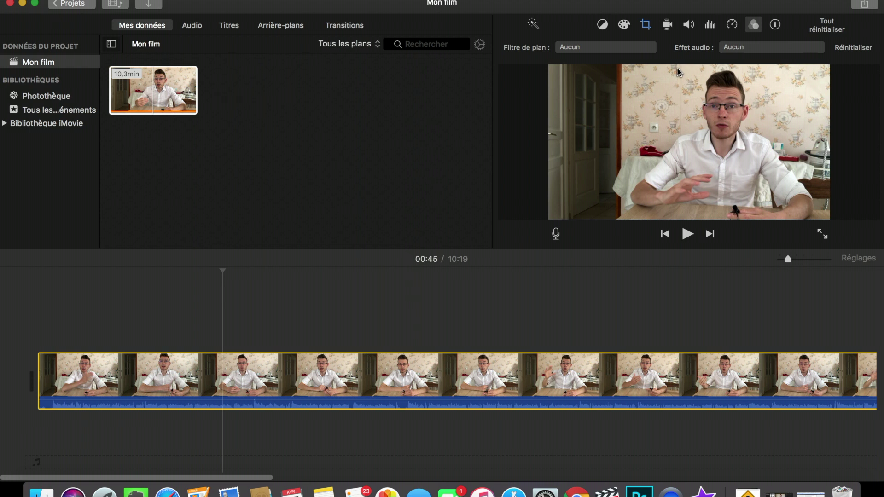
# Slightly adjust the contrast and colour saturation of the timeline clip
pyautogui.click(625, 25)
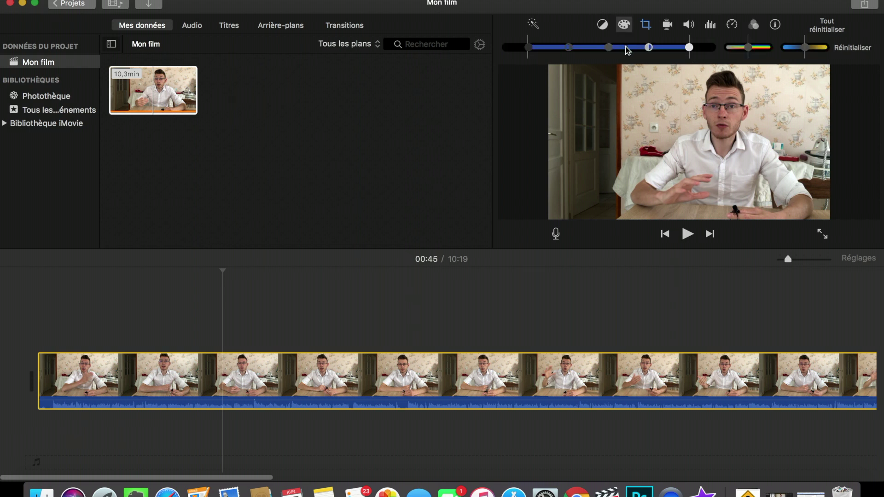
pyautogui.moveTo(648, 49)
pyautogui.mouseDown()
pyautogui.moveTo(635, 48)
pyautogui.moveTo(646, 48)
pyautogui.mouseUp()
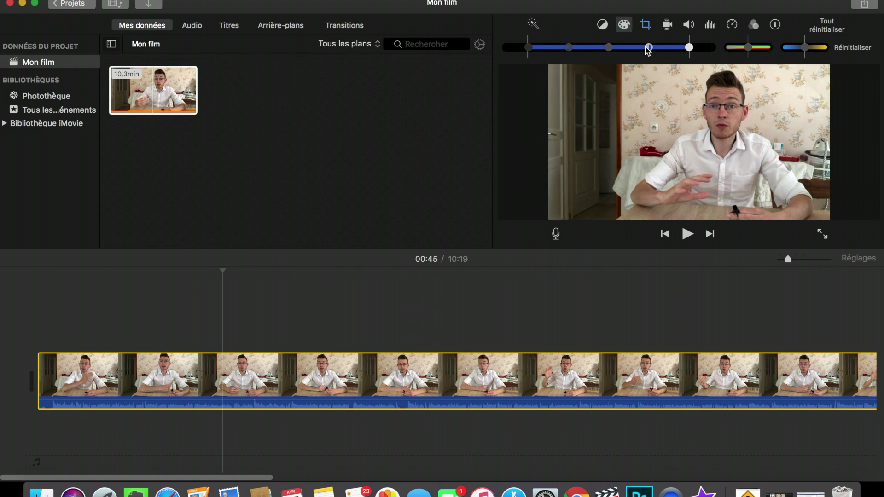
pyautogui.click(754, 49)
pyautogui.moveTo(744, 49); pyautogui.dragTo(751, 49)
# Show the clip's volume settings and listen briefly to its sound from about 00:18
pyautogui.click(689, 26)
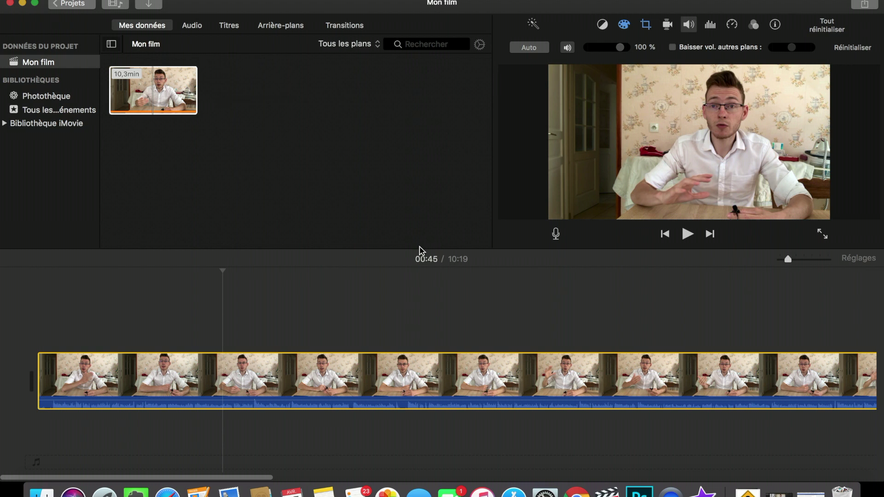
pyautogui.click(115, 343)
pyautogui.press('space')
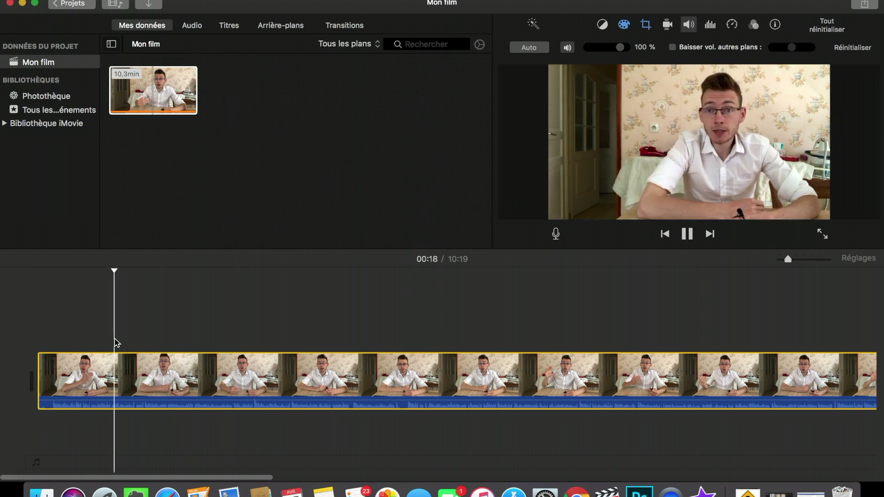
pyautogui.press('space')
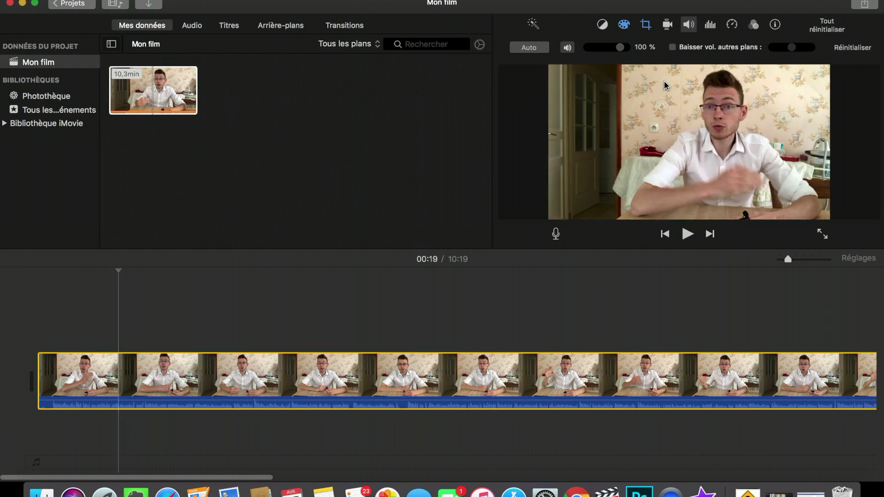
# Set the clip's equalizer to Réduc. bourdonnements and listen to the sound from about 00:28
pyautogui.click(710, 25)
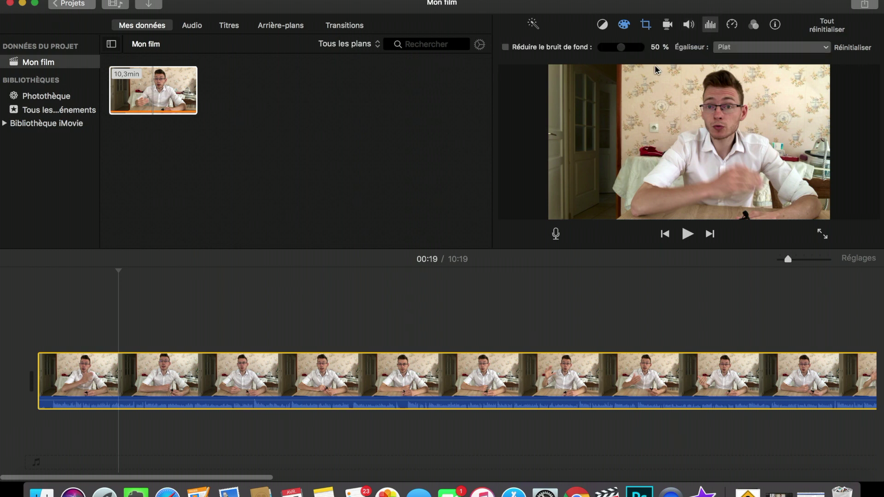
pyautogui.click(747, 48)
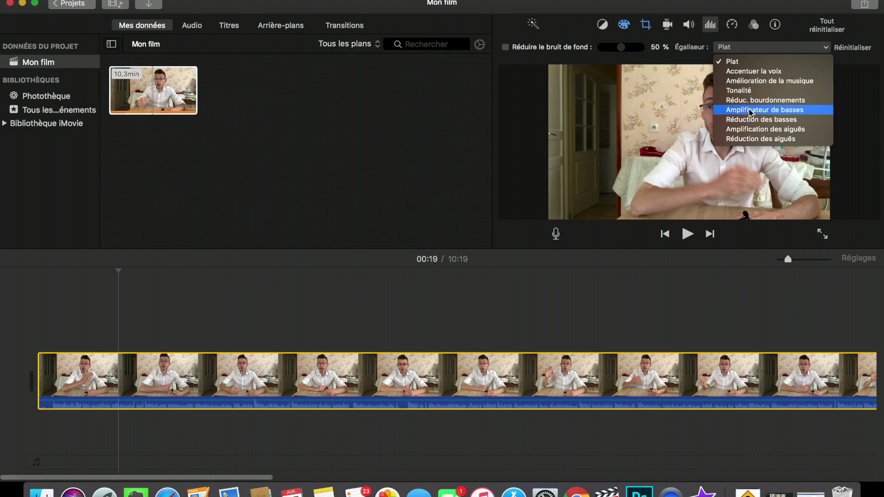
pyautogui.click(759, 101)
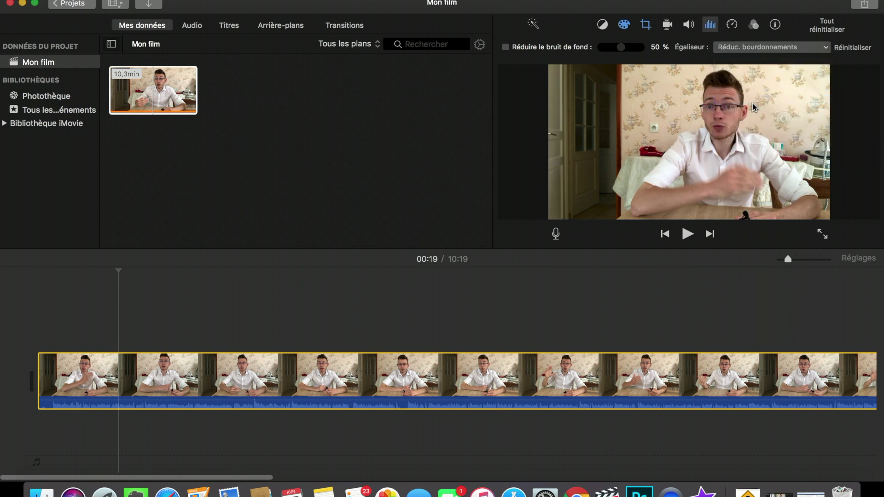
pyautogui.press('space')
pyautogui.click(154, 334)
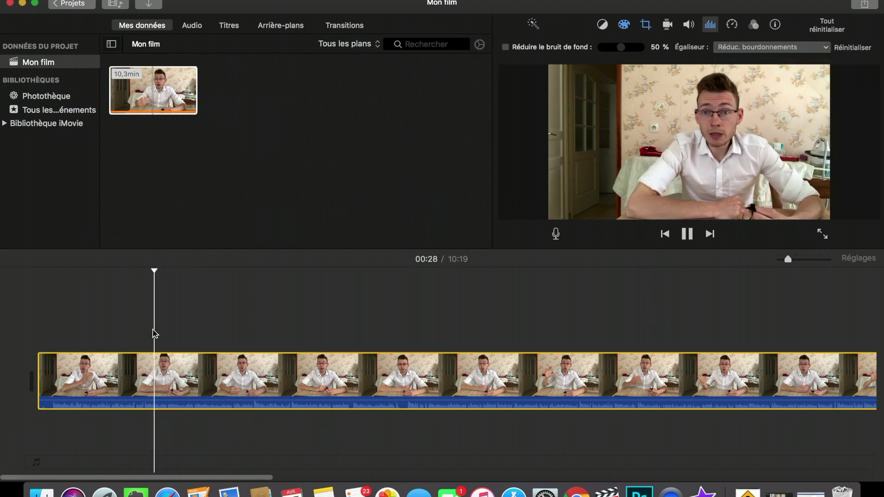
# Try the Plat equalizer preset on the clip and listen to the sound from about 00:52
pyautogui.click(789, 48)
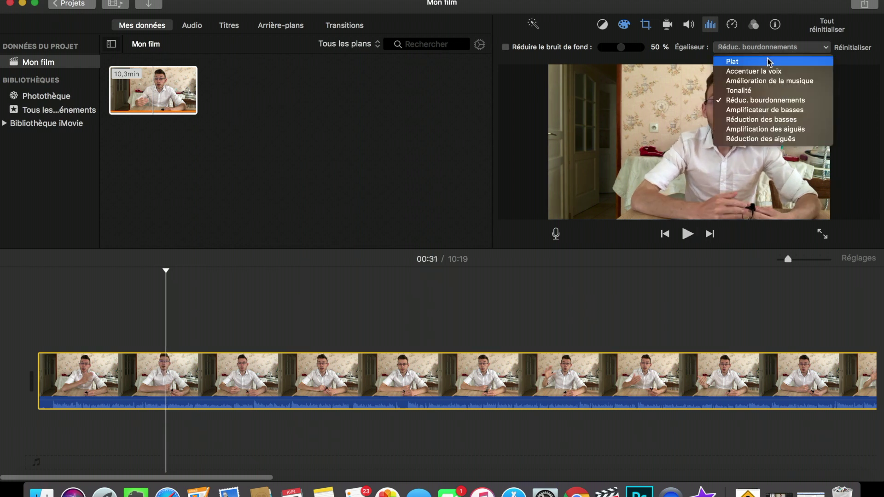
pyautogui.click(664, 144)
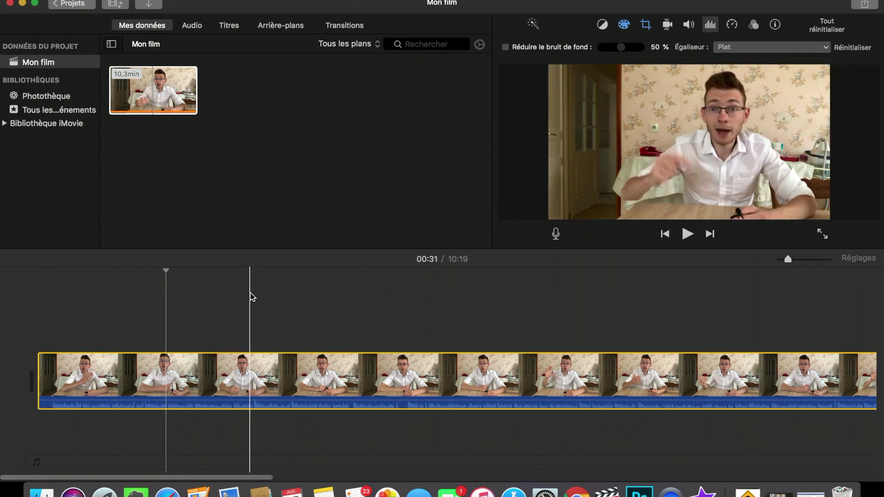
pyautogui.press('space')
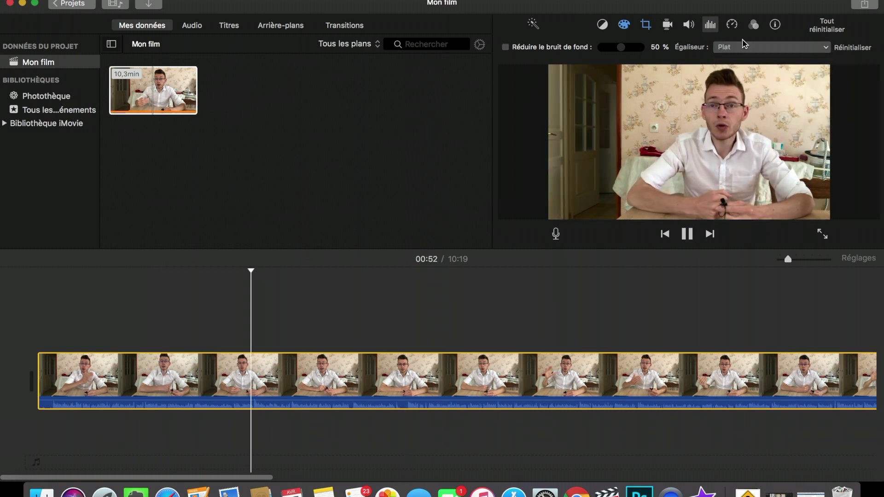
# Set the clip's equalizer to Accentuer la voix and listen briefly to the result
pyautogui.click(747, 46)
pyautogui.click(758, 71)
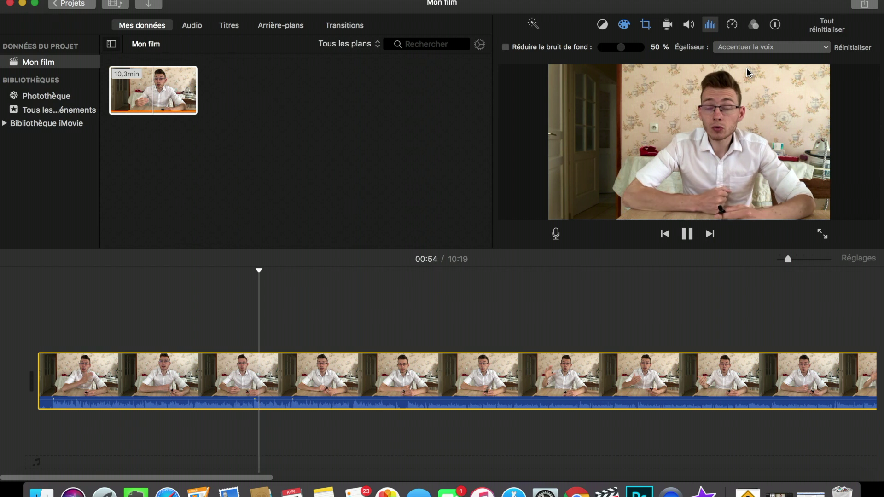
pyautogui.press('space')
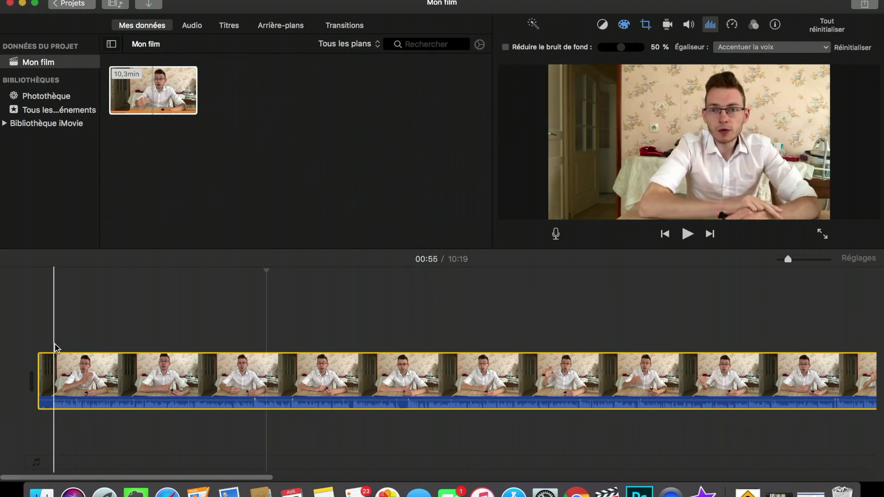
# Split the timeline clip near its beginning, just before the speech starts, and delete the 3.7 s opening segment
pyautogui.press('super+plus')
pyautogui.hscroll(-4, 123, 332)
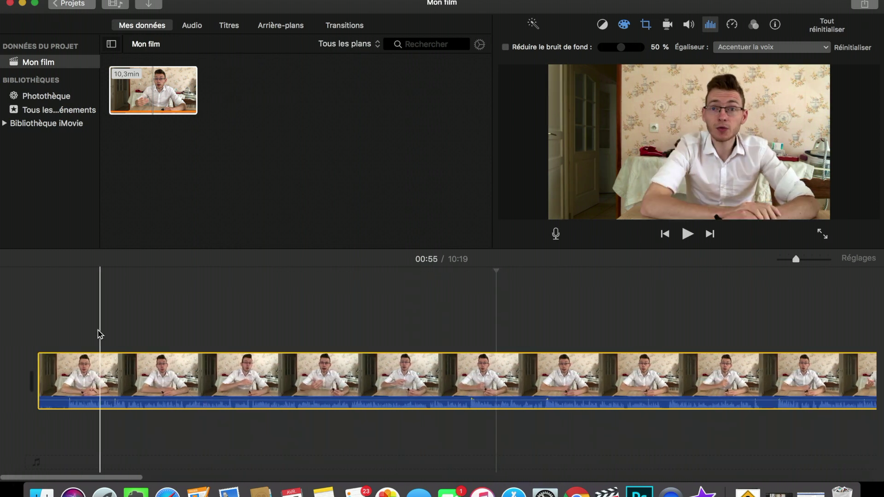
pyautogui.press('super+plus')
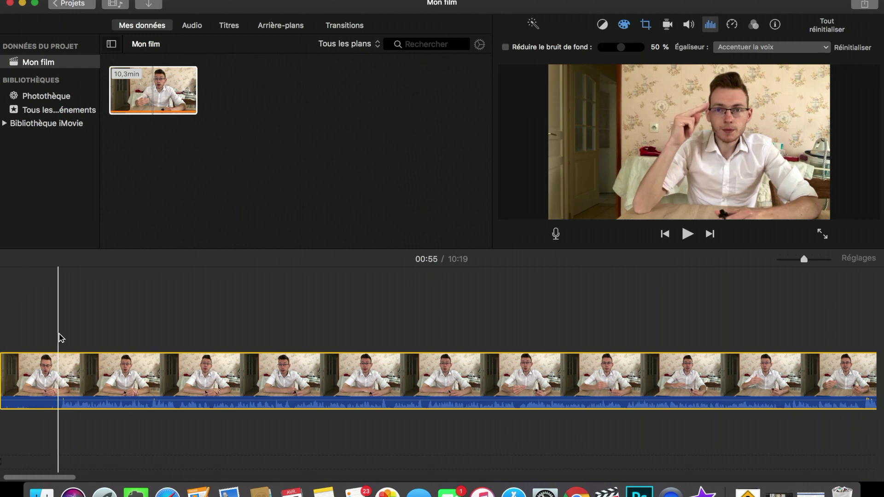
pyautogui.hscroll(-2, 109, 332)
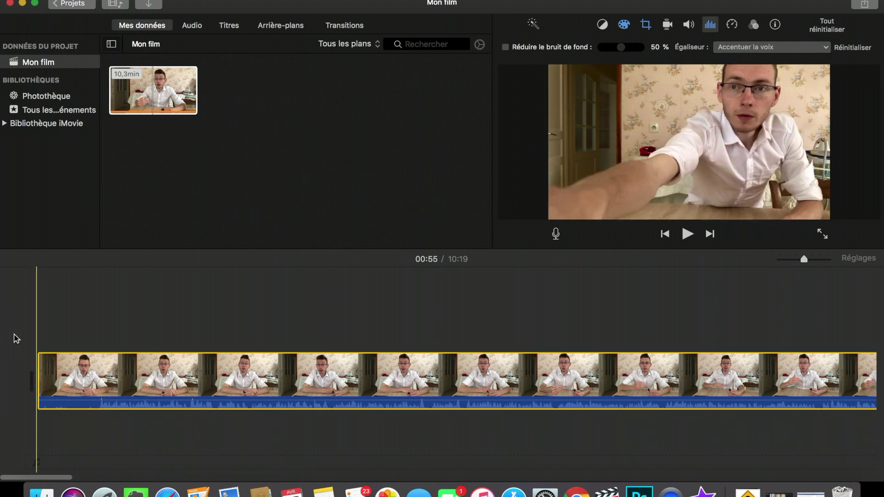
pyautogui.scroll(3, 88, 336)
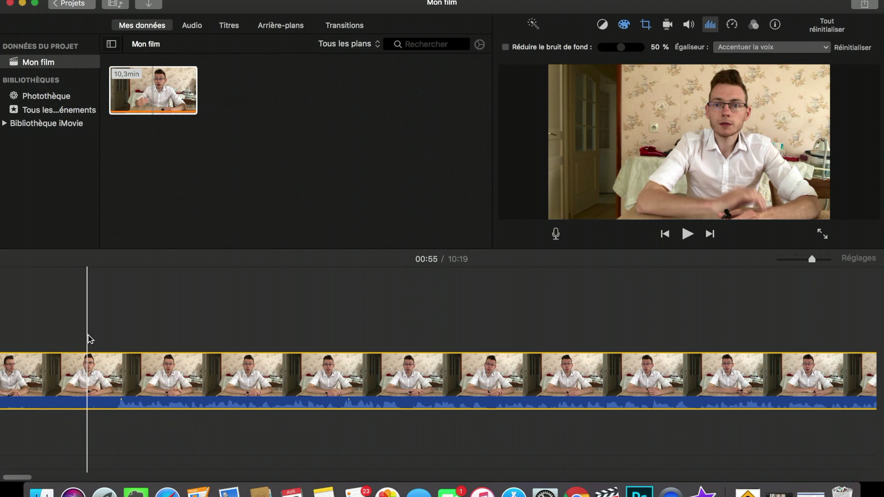
pyautogui.press('super+b')
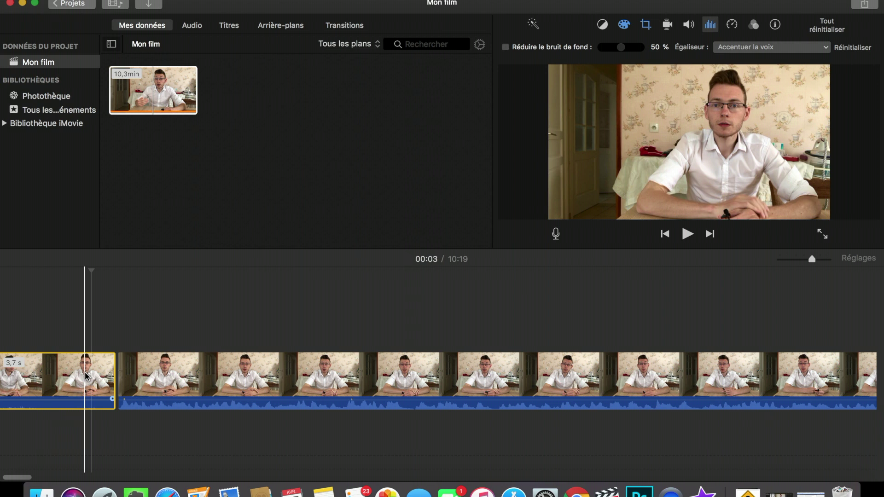
pyautogui.press('Delete')
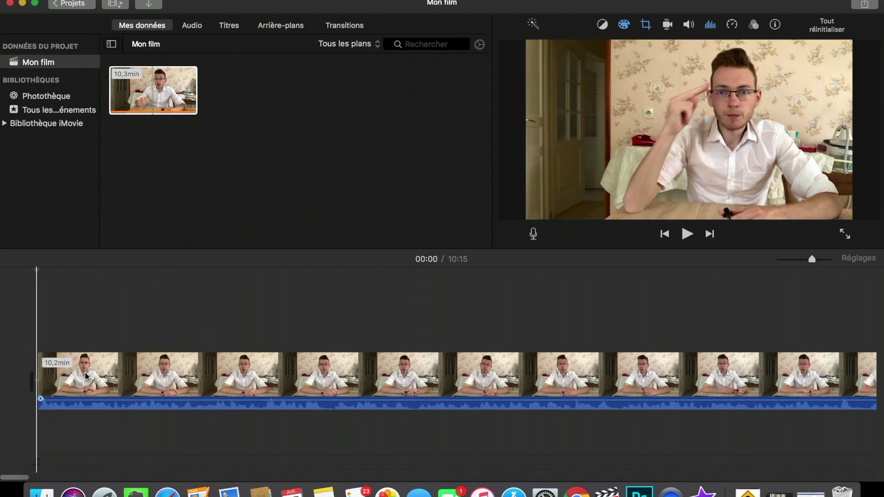
# Play the film from the start, skipping forward in short jumps to about 00:50, to check for passages worth cutting
pyautogui.press('space')
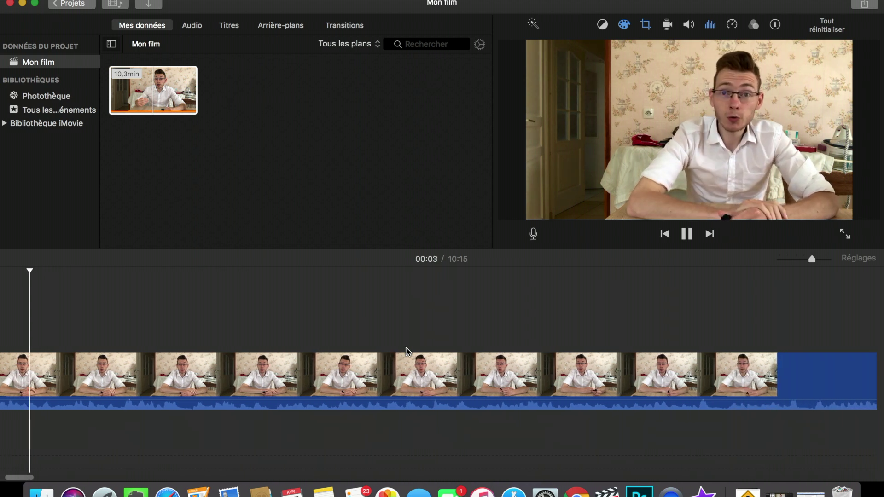
pyautogui.click(213, 319)
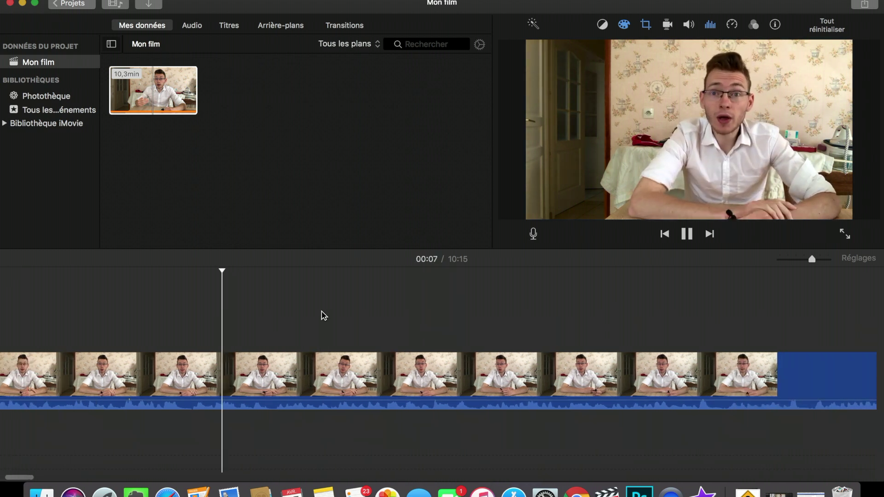
pyautogui.click(335, 316)
pyautogui.click(473, 323)
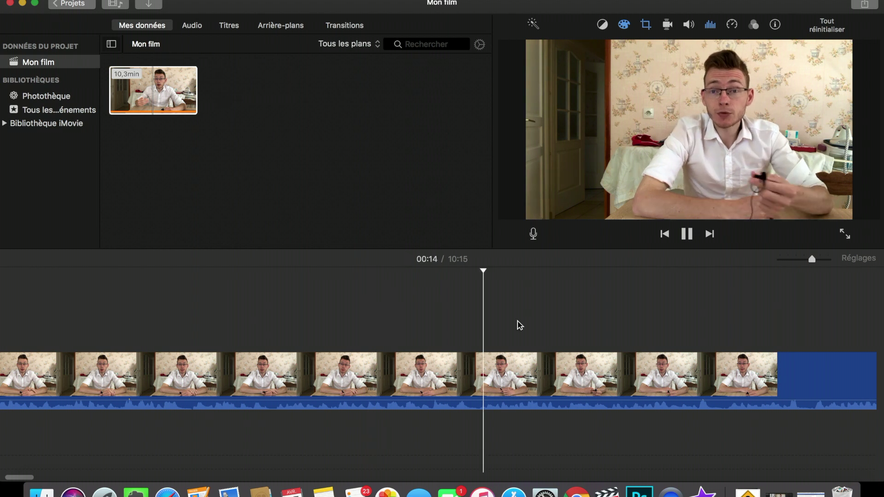
pyautogui.click(490, 298)
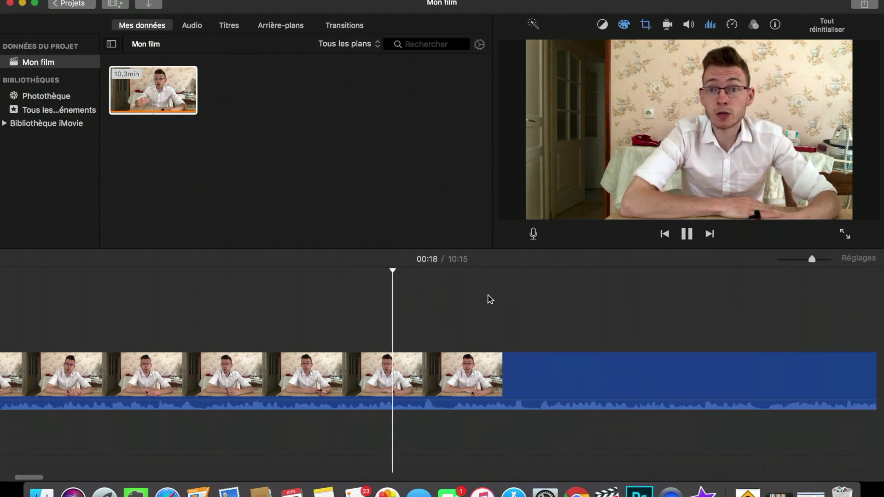
pyautogui.press('space')
pyautogui.click(407, 311)
pyautogui.press('space')
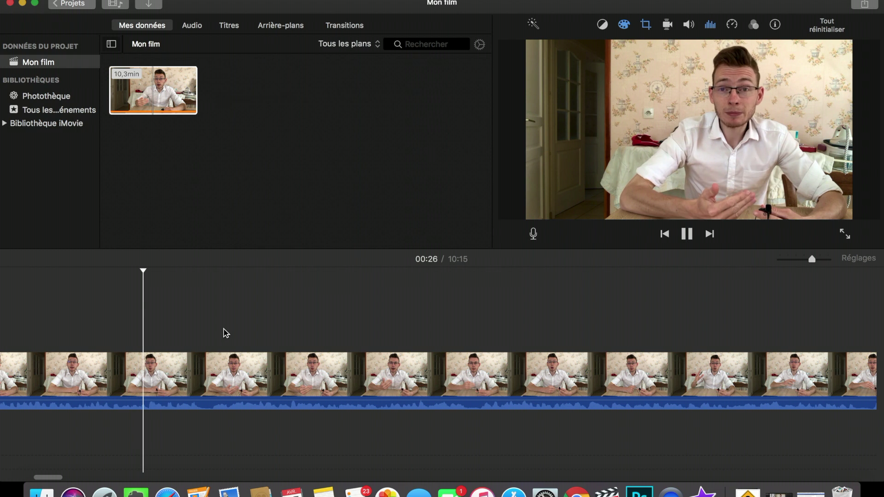
pyautogui.click(325, 324)
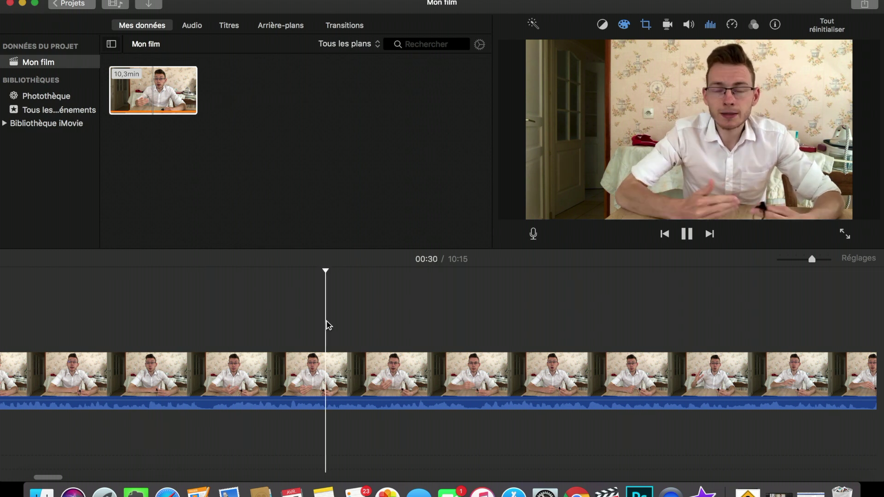
pyautogui.click(420, 322)
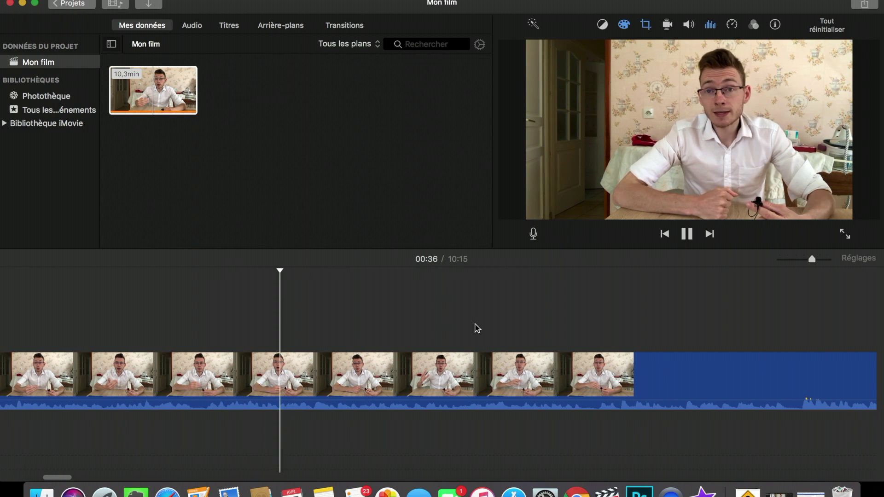
pyautogui.click(499, 326)
pyautogui.click(609, 327)
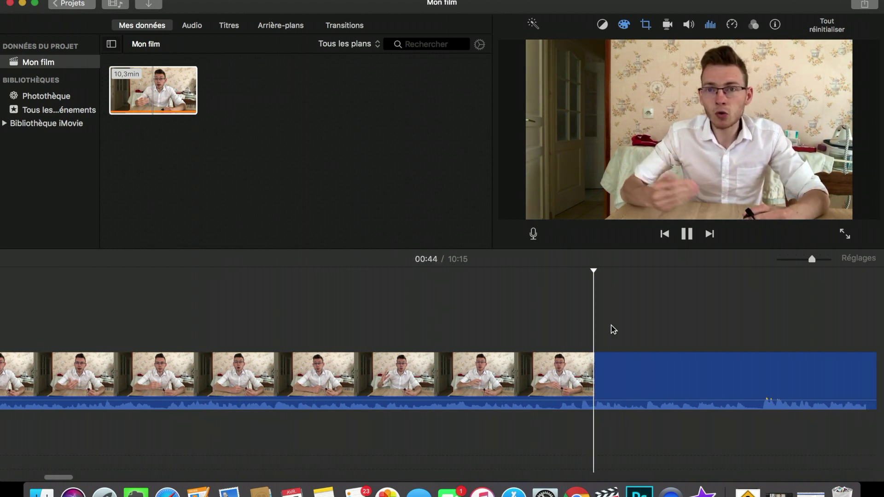
pyautogui.click(431, 317)
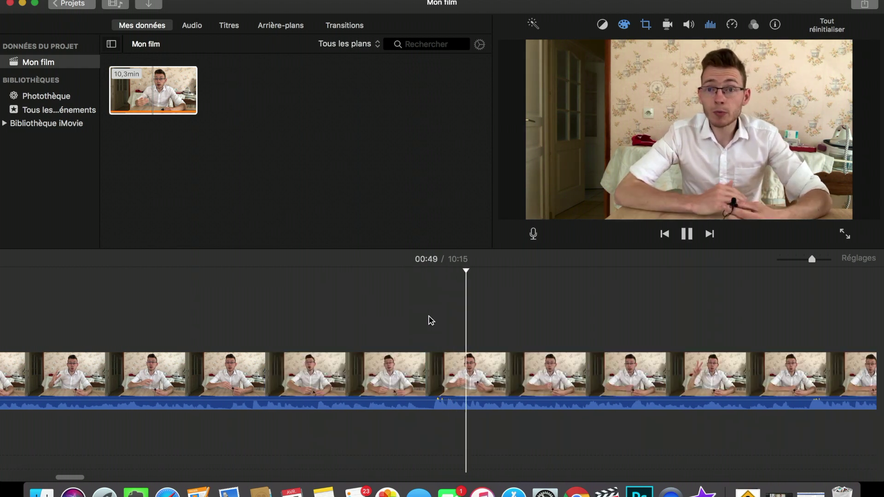
pyautogui.press('space')
# Play and replay the film between about 01:11 and 01:16 to locate the unwanted passage
pyautogui.hscroll(5, 431, 321)
pyautogui.hscroll(5, 432, 321)
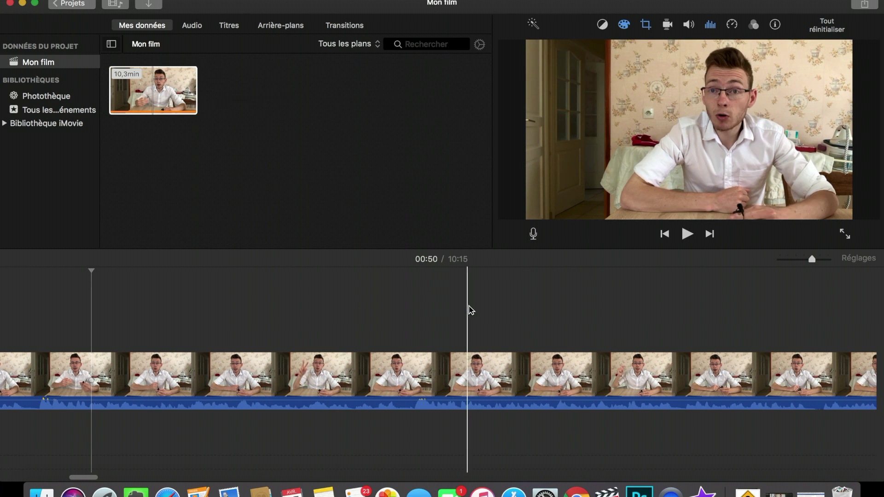
pyautogui.press('space')
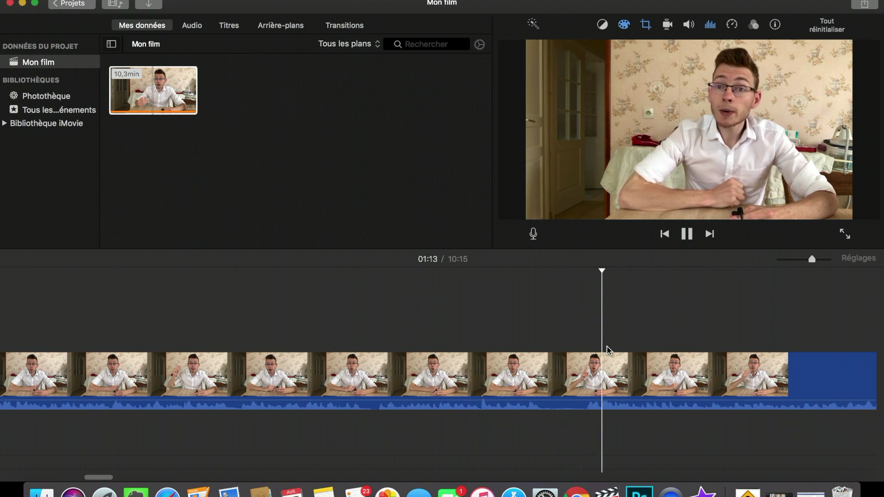
pyautogui.press('space')
pyautogui.press('space')
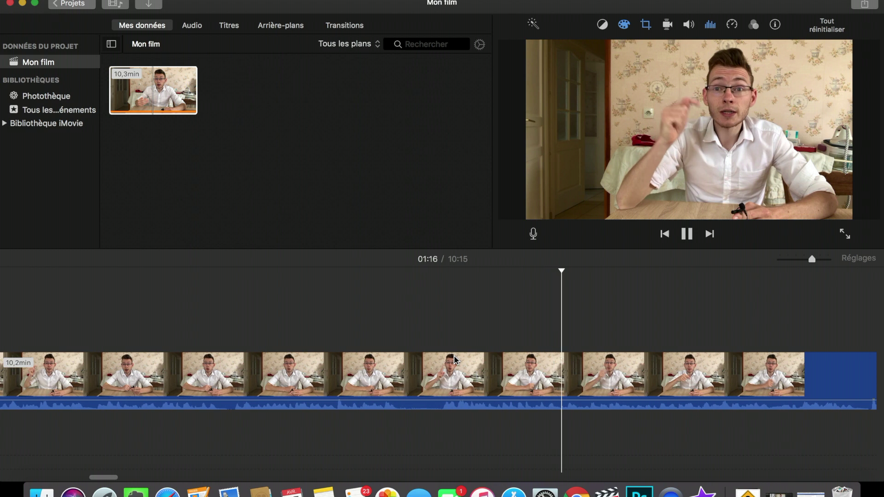
pyautogui.press('space')
pyautogui.press('space')
pyautogui.press('space')
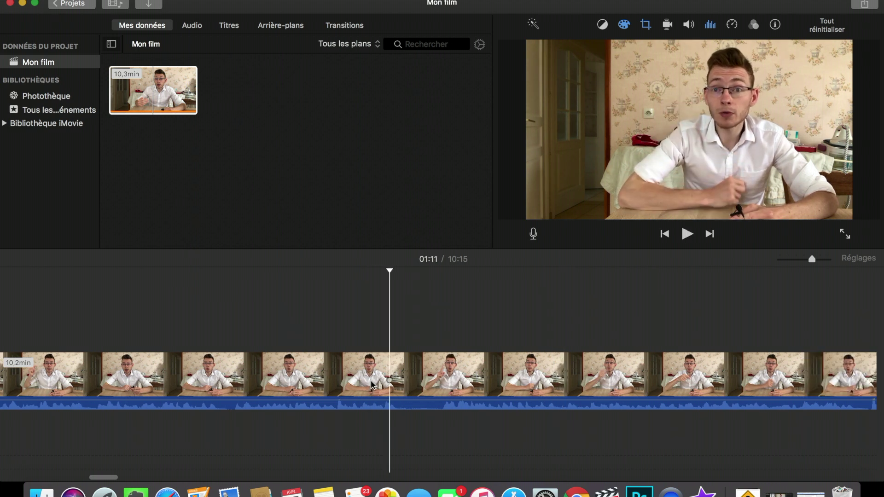
# Split the clip around the unwanted passage at about 01:11 and delete that segment of about two seconds
pyautogui.press('super+equal')
pyautogui.press('space')
pyautogui.press('space')
pyautogui.press('space')
pyautogui.press('space')
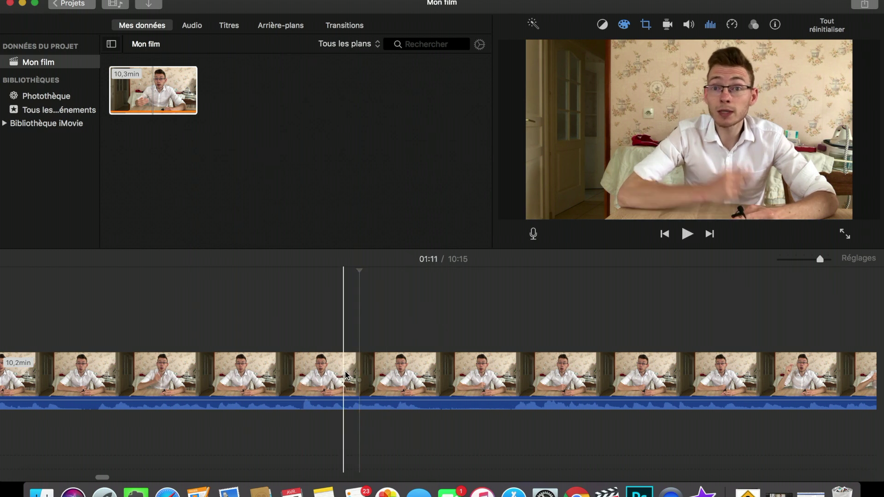
pyautogui.press('super+b')
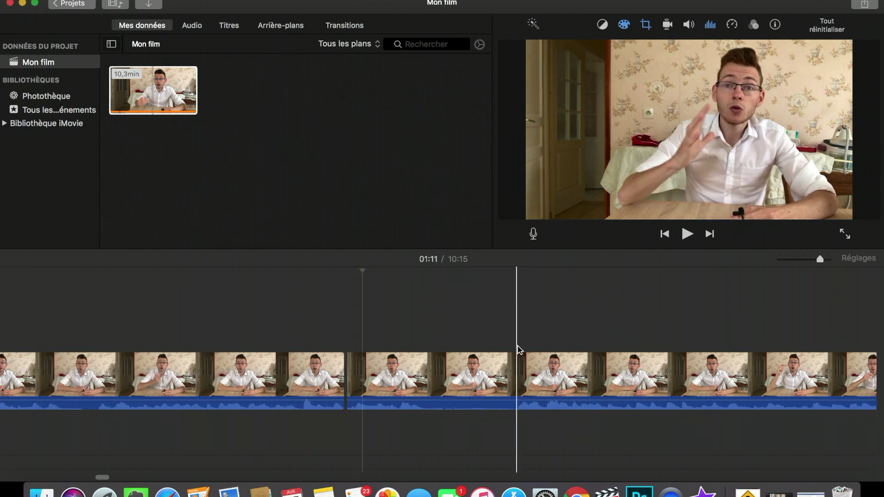
pyautogui.click(485, 363)
pyautogui.press('Delete')
# Play the film across the cut at about 01:11, starting again from about 01:08, to check the join
pyautogui.press('space')
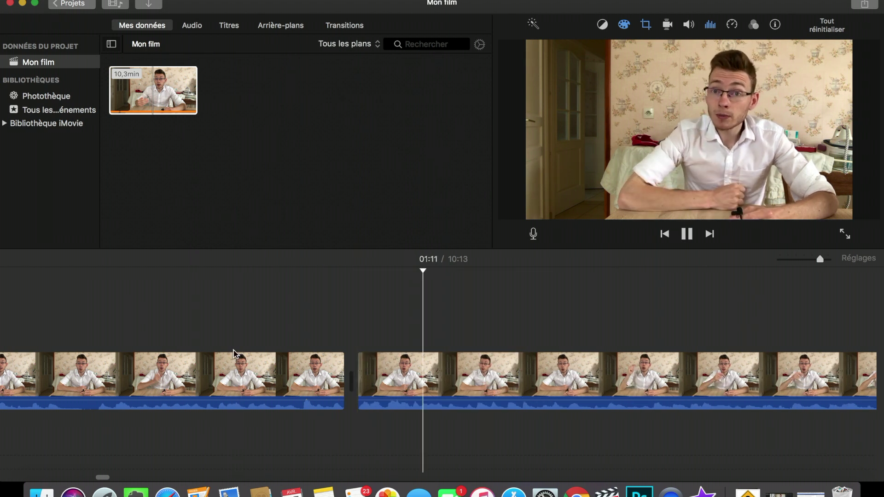
pyautogui.press('space')
pyautogui.hscroll(-5, 183, 357)
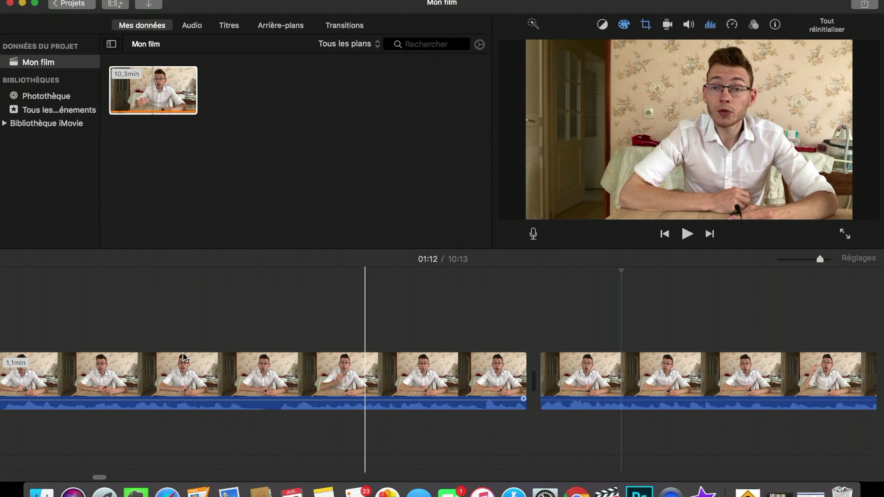
pyautogui.hscroll(-3, 183, 357)
pyautogui.press('space')
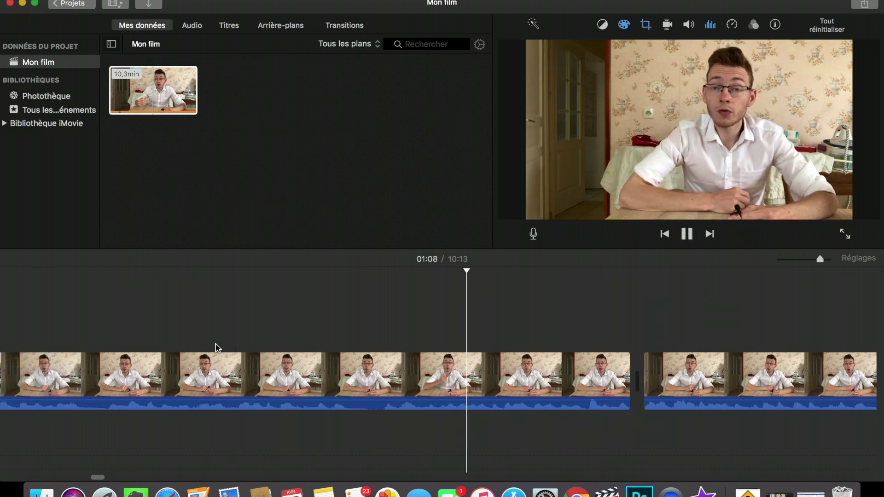
pyautogui.press('space')
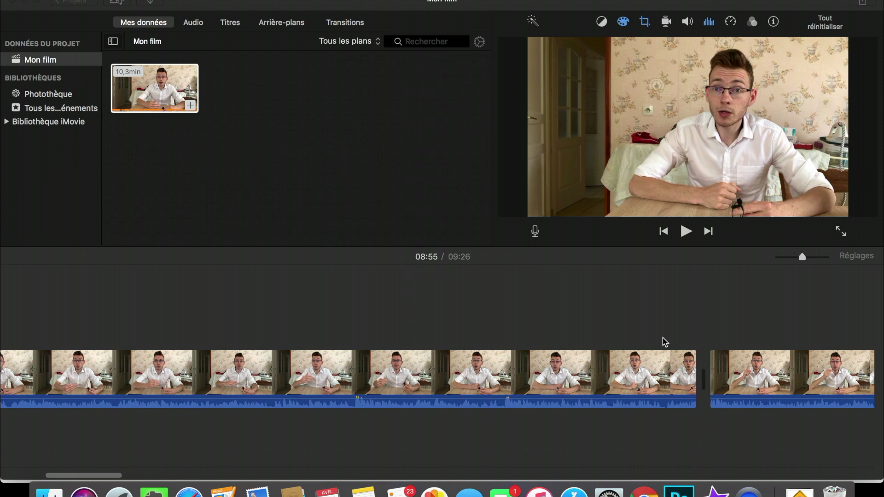
# Look over the trimmed clip segments along the rest of the timeline
pyautogui.hscroll(5, 702, 346)
pyautogui.hscroll(10, 703, 345)
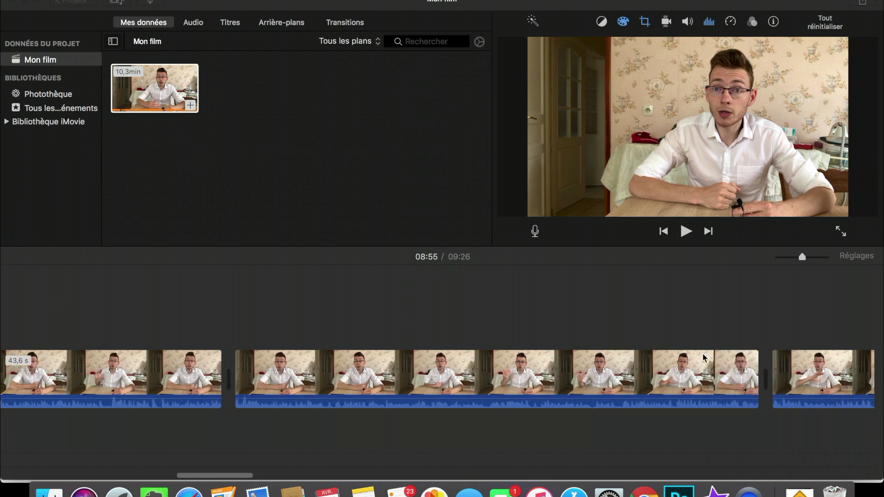
pyautogui.moveTo(703, 353)
pyautogui.hscroll(10, 702, 352)
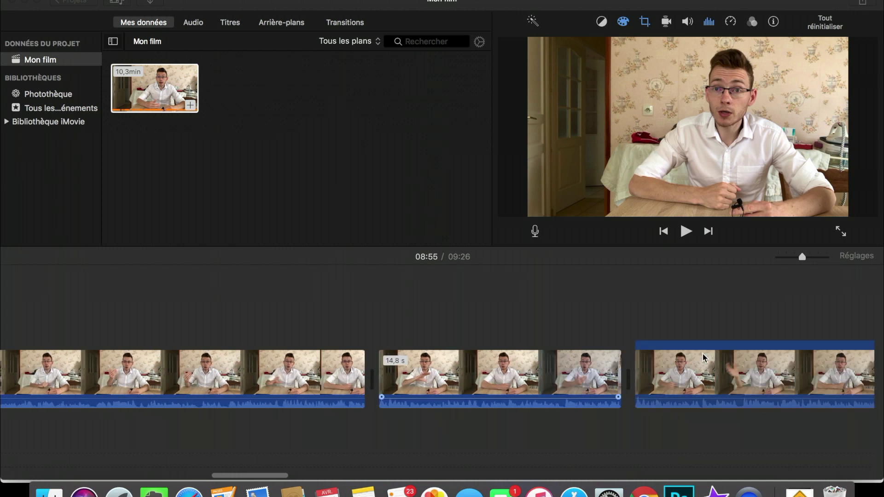
pyautogui.hscroll(15, 703, 353)
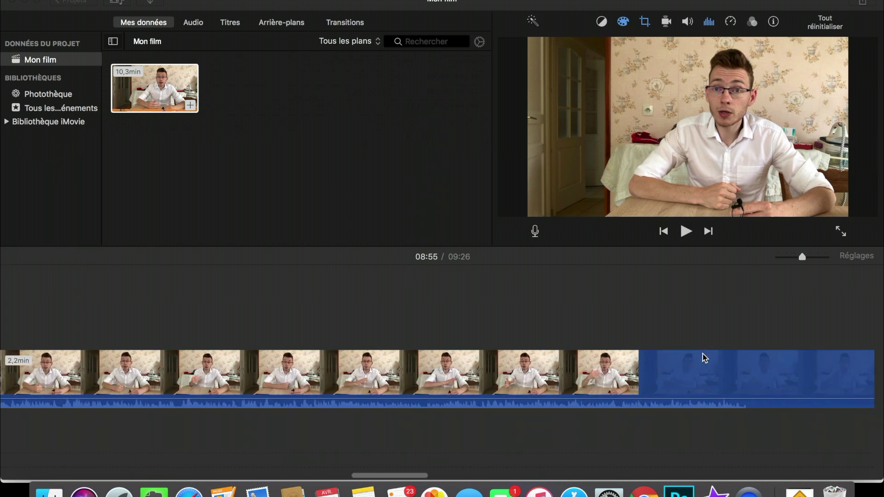
pyautogui.hscroll(12, 702, 352)
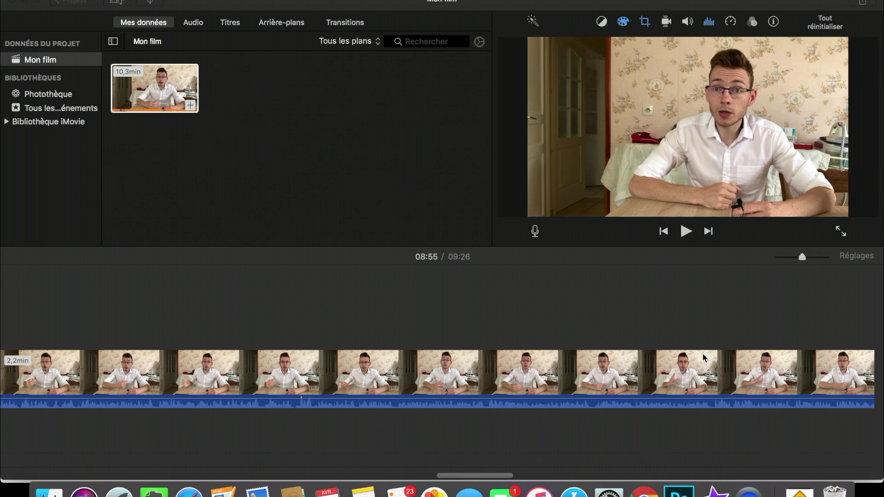
pyautogui.hscroll(6, 702, 358)
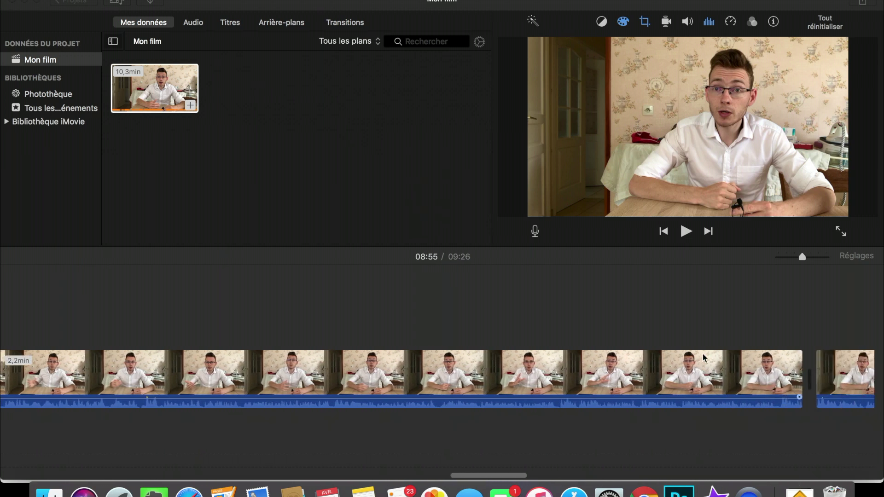
# Look through the clip segments up to the last minute of the film, playing briefly at about 07:03
pyautogui.hscroll(10, 582, 304)
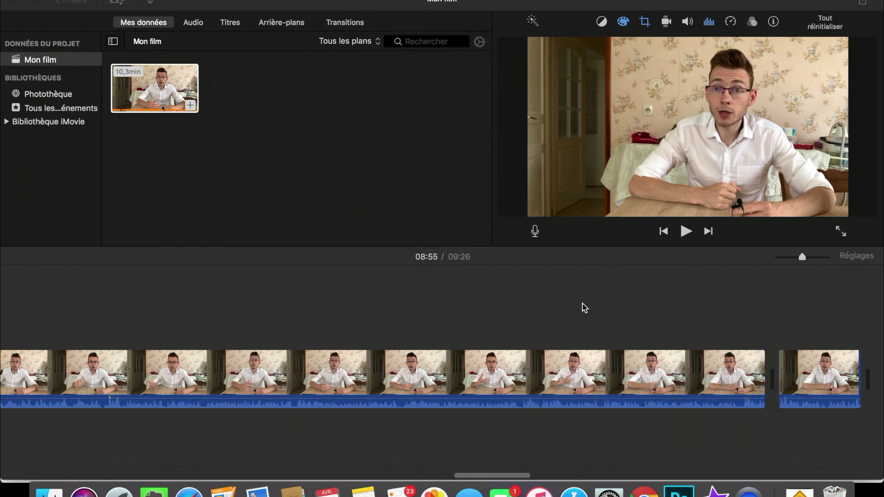
pyautogui.hscroll(9, 695, 317)
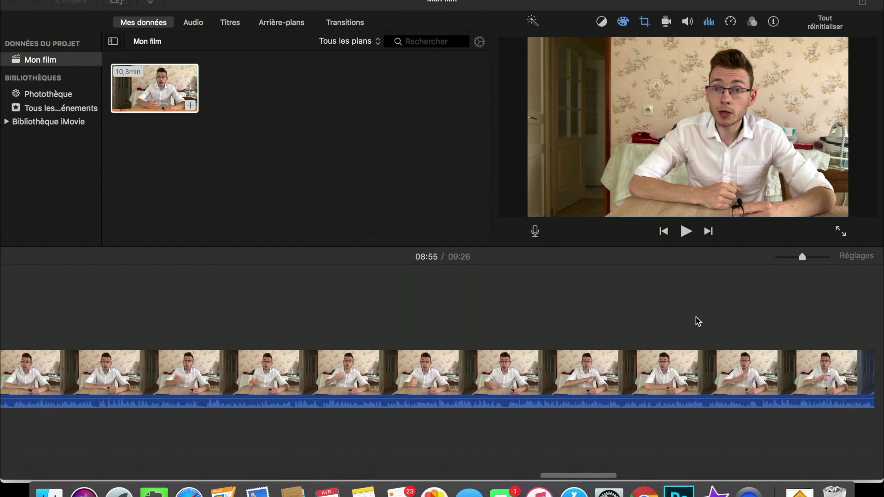
pyautogui.click(695, 316)
pyautogui.hscroll(1, 695, 316)
pyautogui.hscroll(6, 698, 320)
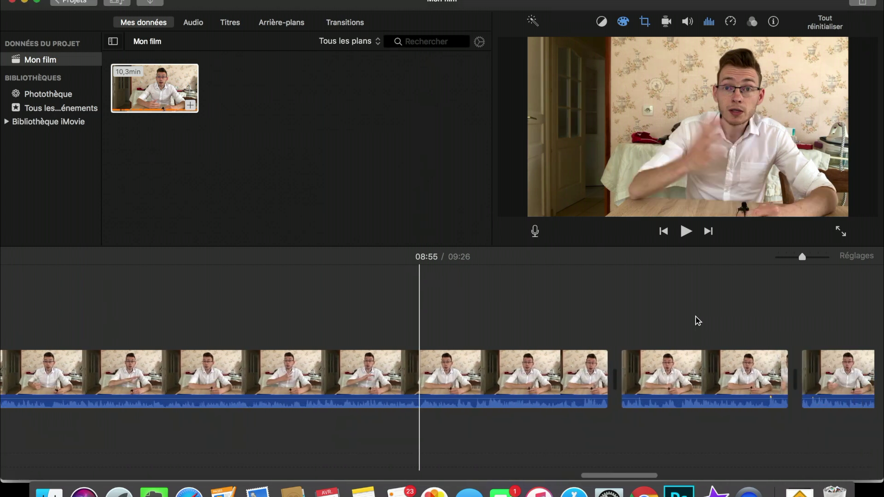
pyautogui.click(595, 327)
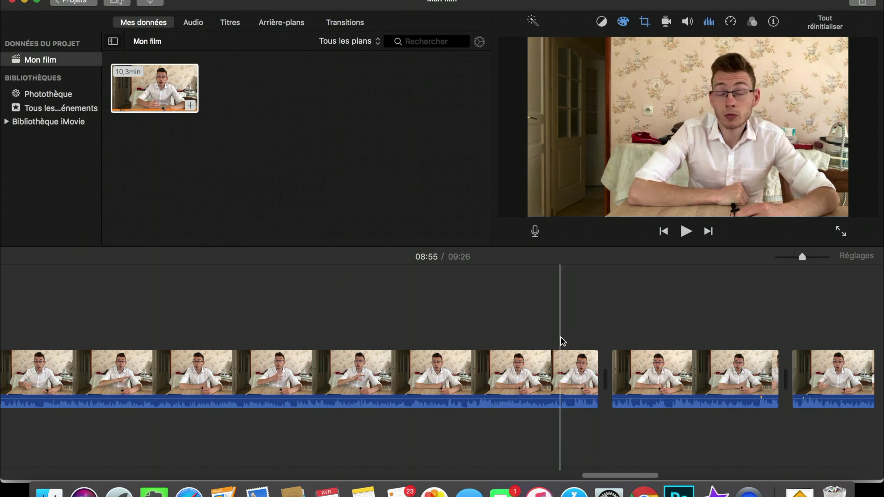
pyautogui.press('space')
pyautogui.press('space')
pyautogui.hscroll(2, 563, 341)
pyautogui.hscroll(15, 563, 341)
pyautogui.hscroll(15, 631, 352)
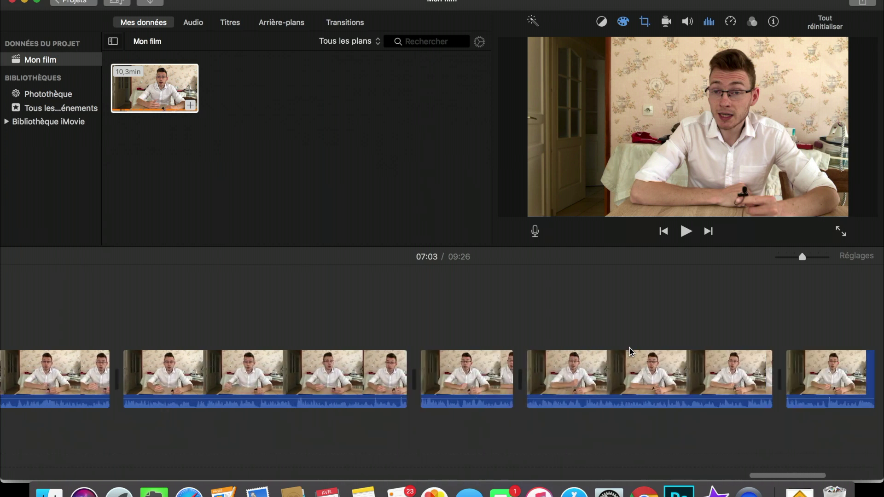
pyautogui.hscroll(3, 631, 352)
# Play the film between about 08:51 and 08:56 to find the spot for a title, and dismiss the Deezer notification
pyautogui.press('space')
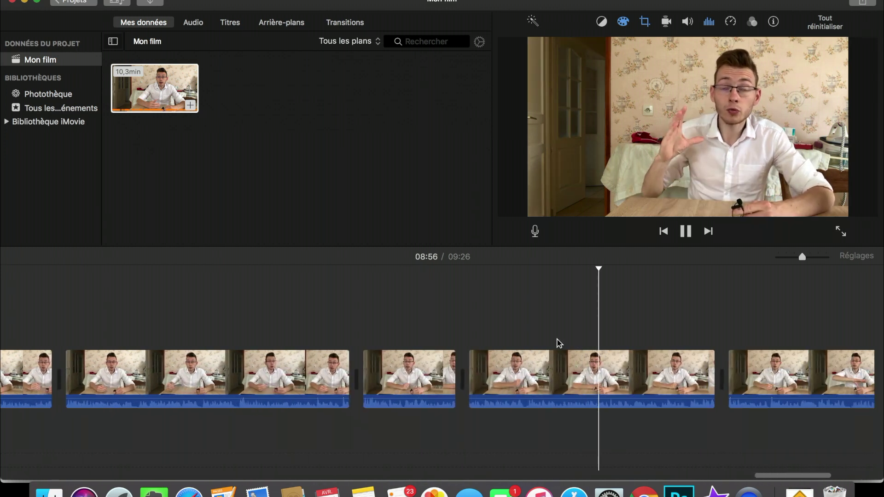
pyautogui.click(473, 336)
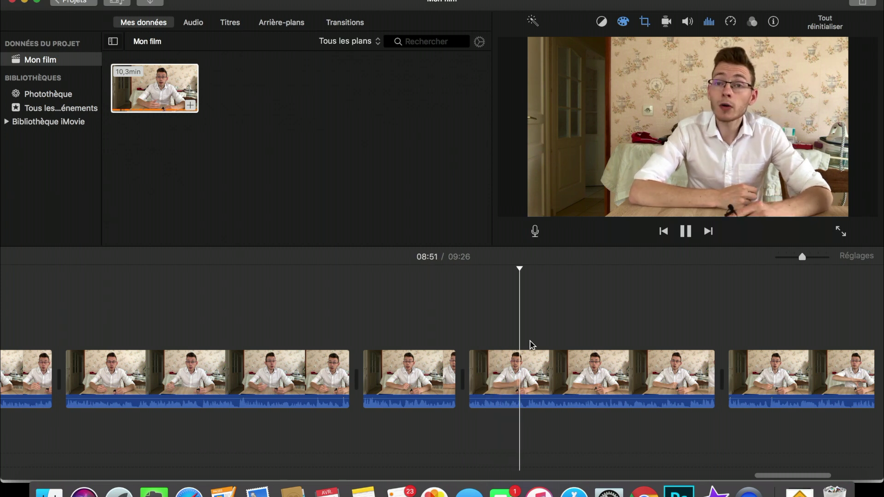
pyautogui.press('space')
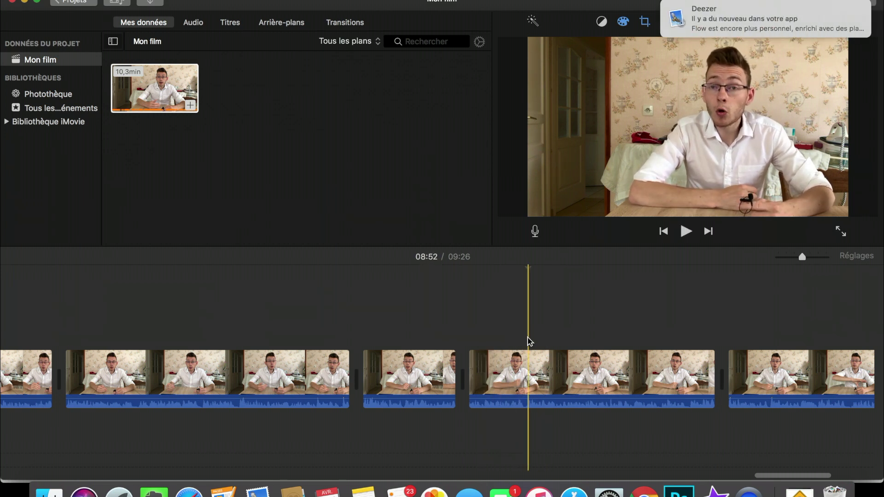
pyautogui.moveTo(811, 27)
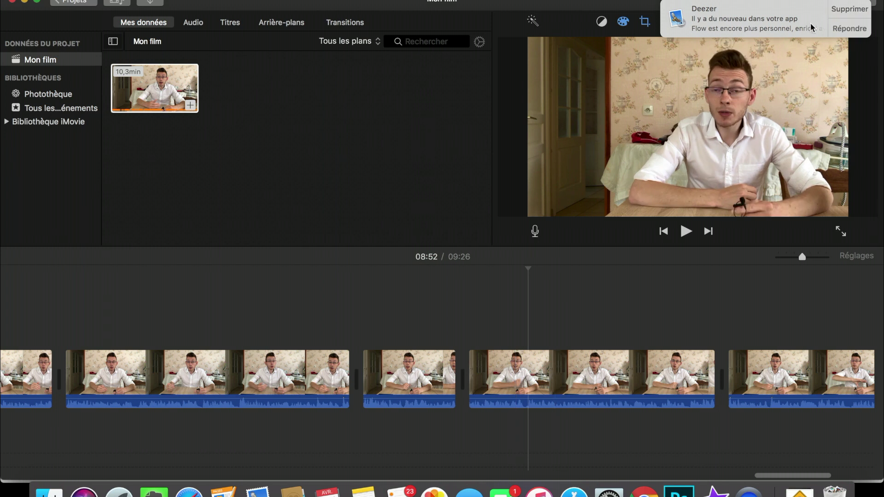
pyautogui.click(850, 11)
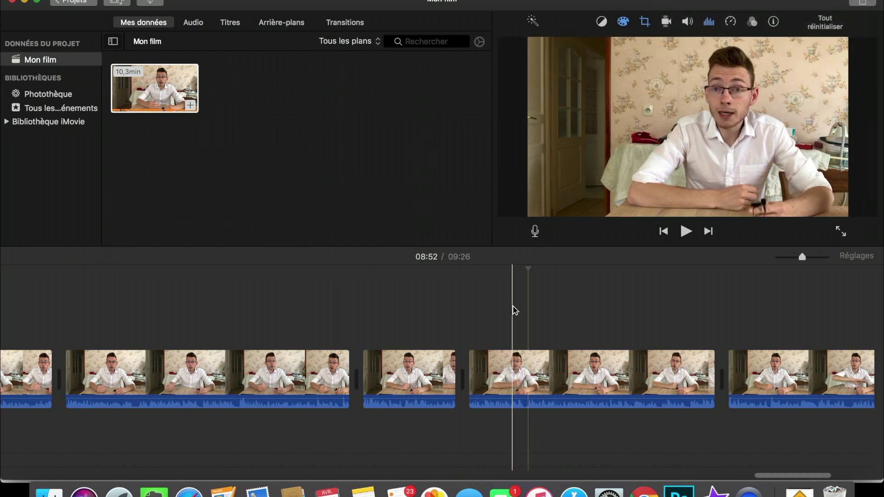
# Add an Allonger title above the clip at about 08:51
pyautogui.click(511, 356)
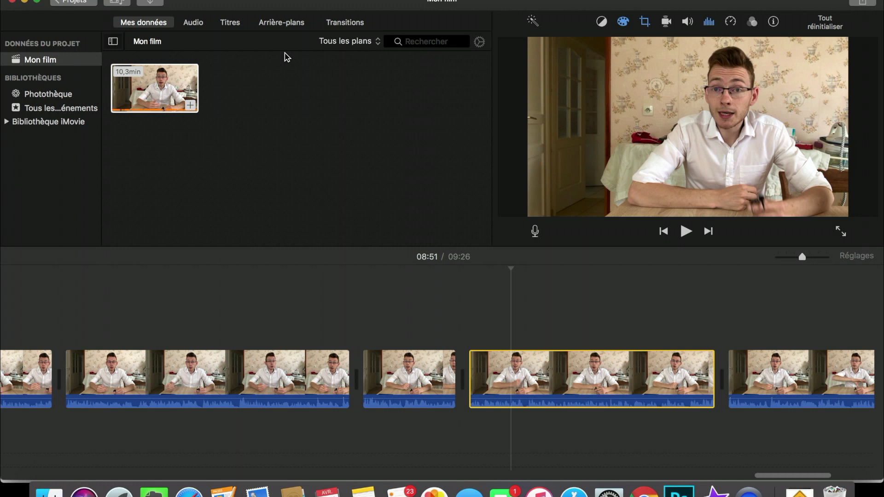
pyautogui.click(231, 25)
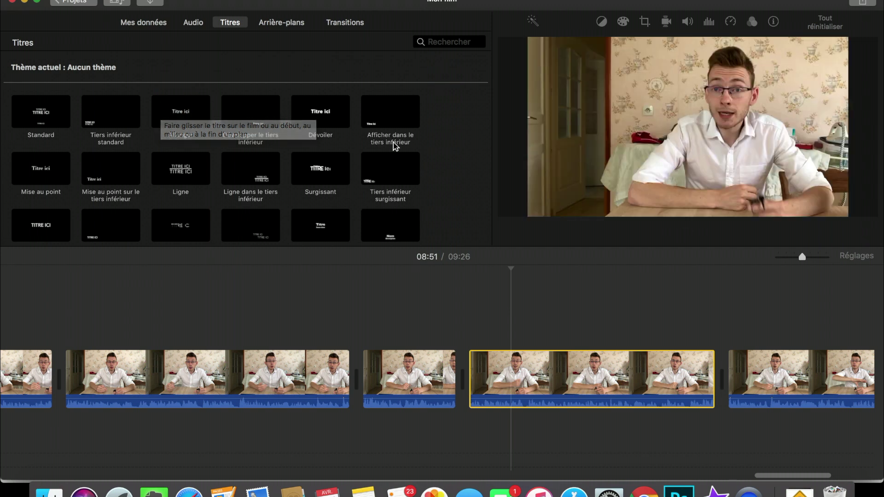
pyautogui.click(180, 119)
pyautogui.moveTo(180, 117); pyautogui.dragTo(510, 325)
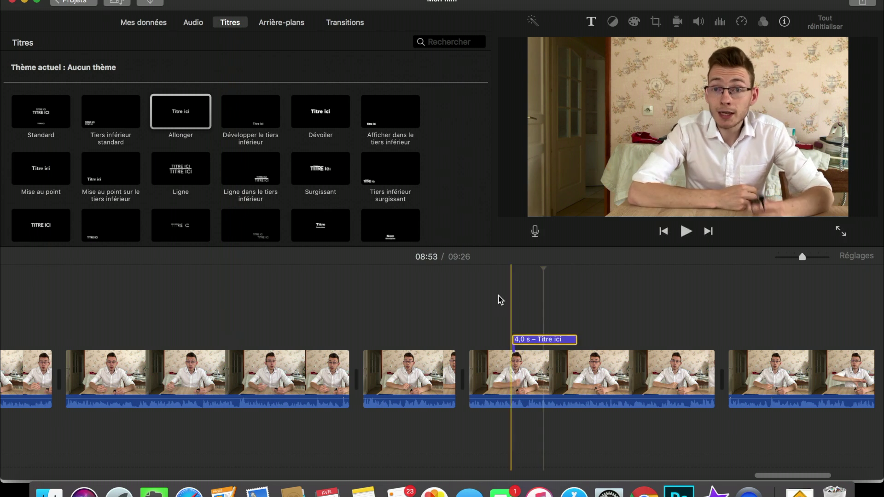
pyautogui.click(527, 340)
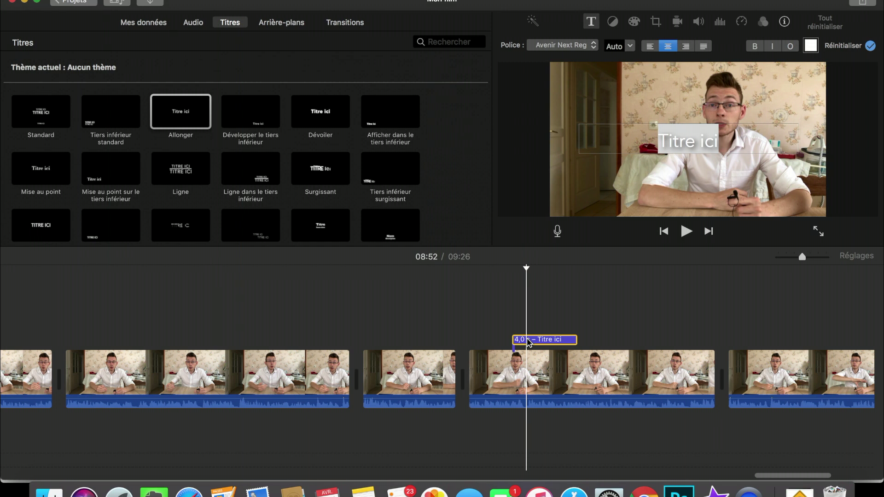
pyautogui.press('e')
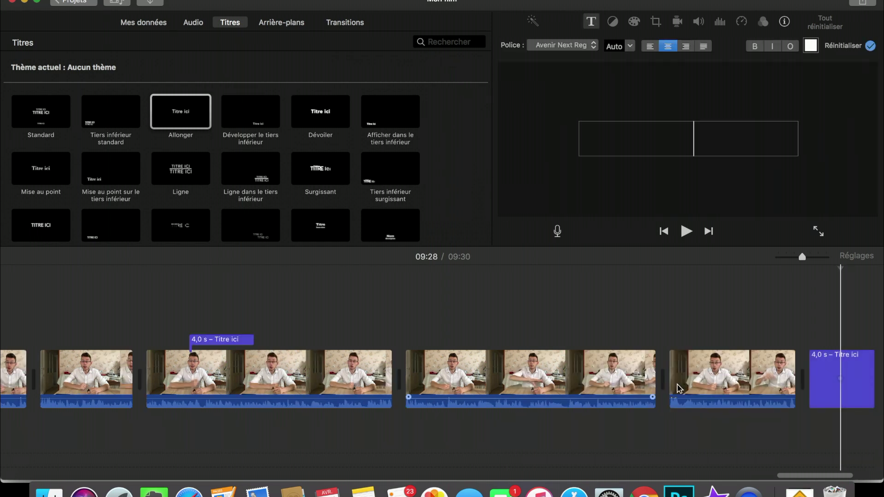
pyautogui.press('super+z')
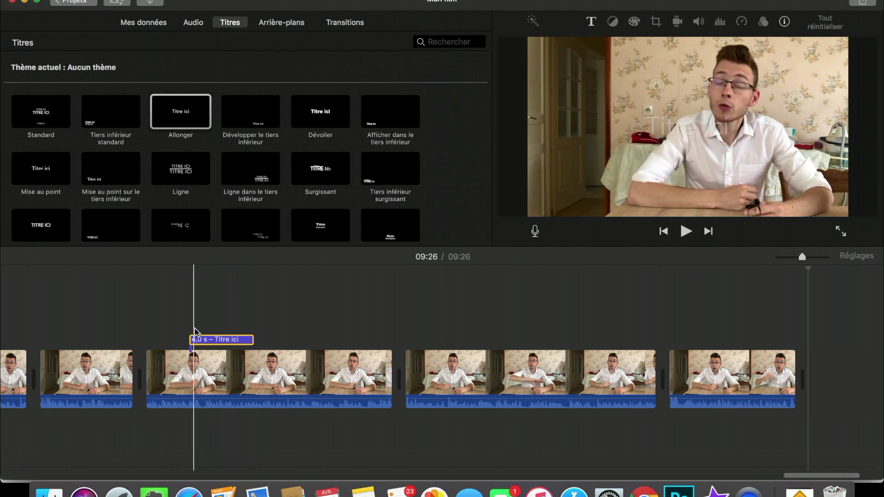
# Replace the placeholder text of the title at about 08:51 with "Chaîne Youtube"
pyautogui.click(200, 343)
pyautogui.doubleClick(200, 342)
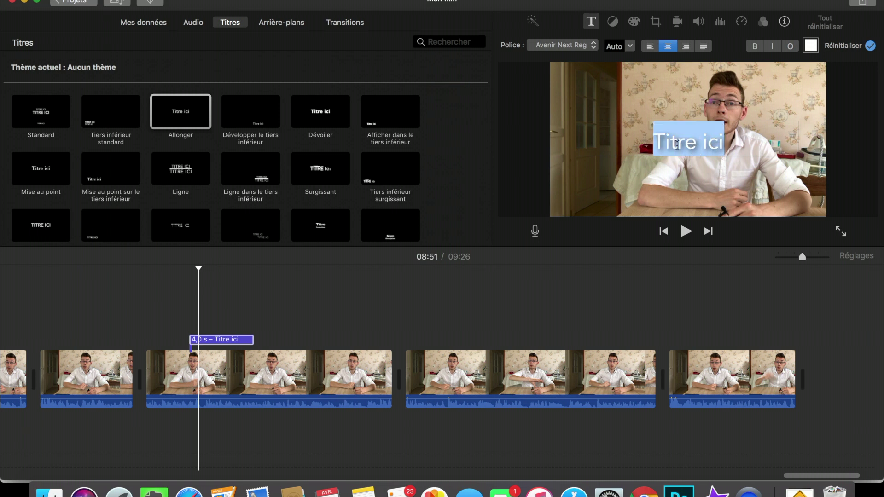
pyautogui.write('C')
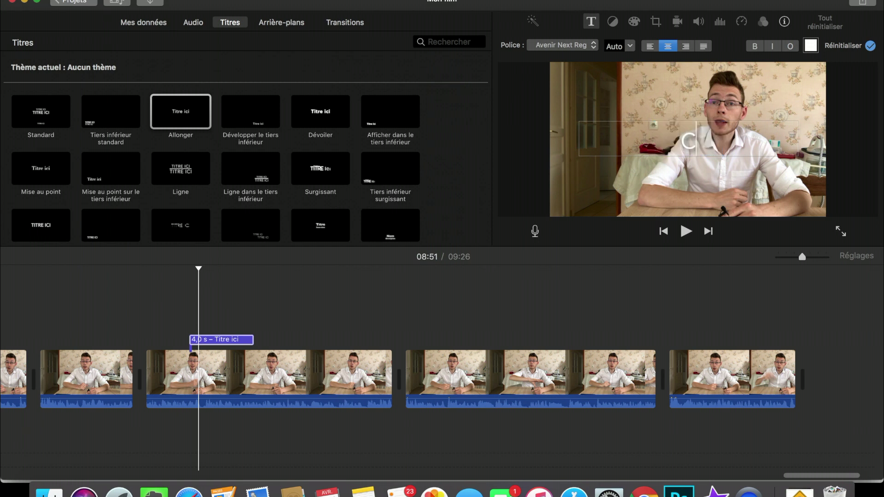
pyautogui.write('haîne')
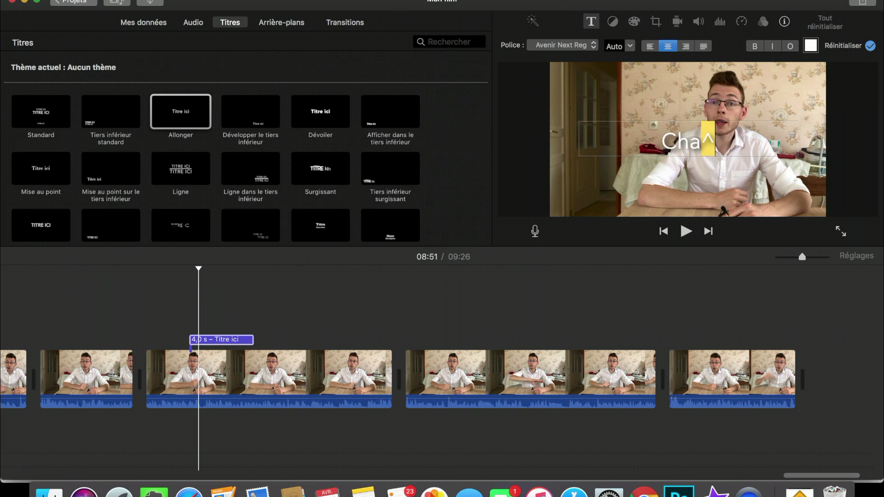
pyautogui.write(' Youtube')
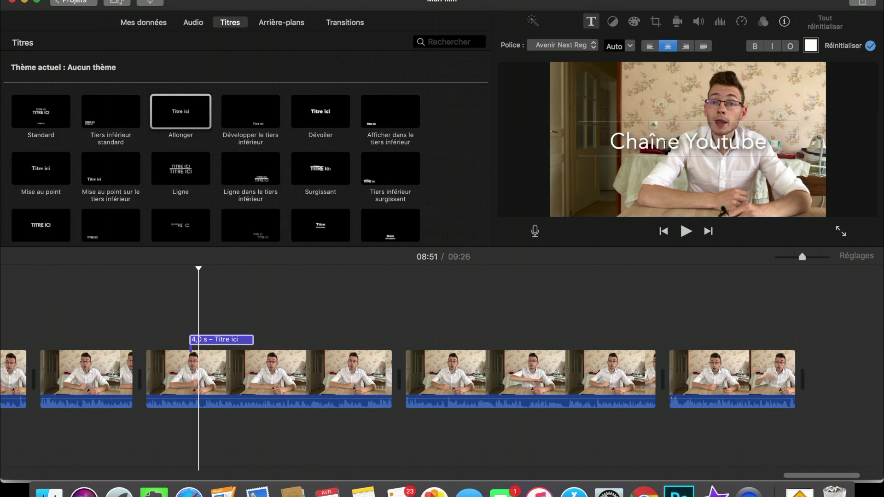
# Colour the whole "Chaîne Youtube" title text red and make it bold
pyautogui.doubleClick(625, 136)
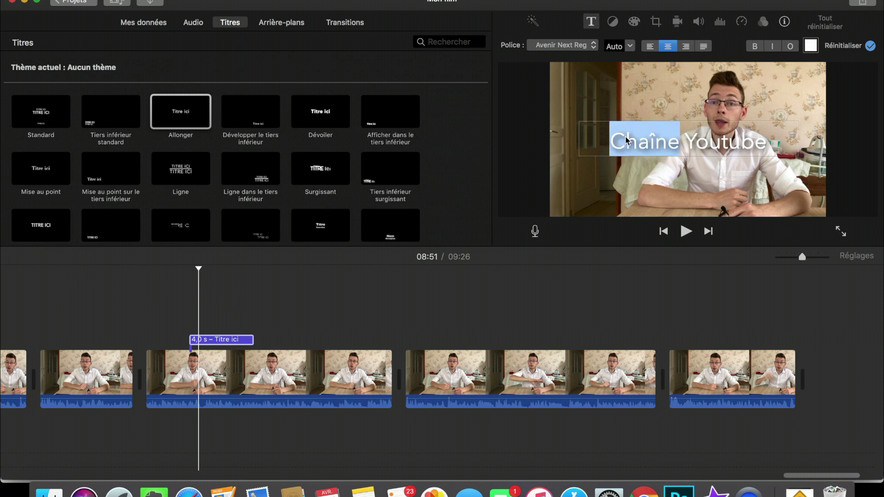
pyautogui.press('super+a')
pyautogui.click(812, 48)
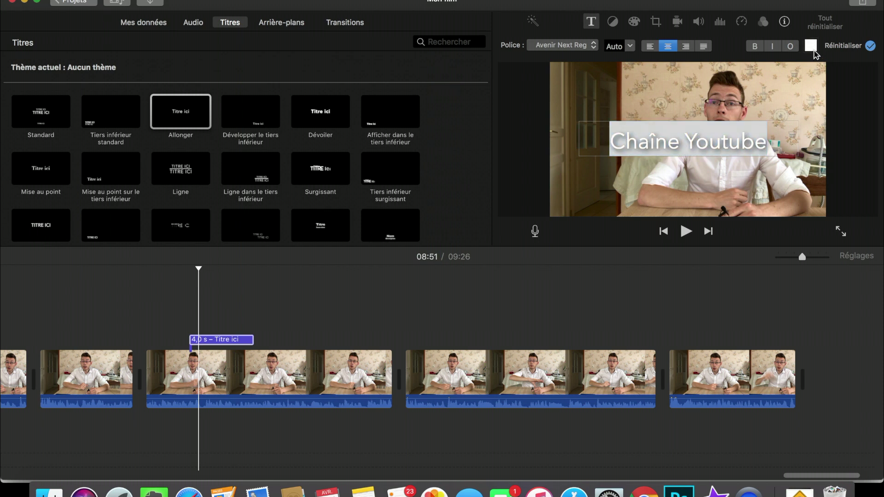
pyautogui.click(94, 361)
pyautogui.moveTo(100, 365); pyautogui.dragTo(143, 364)
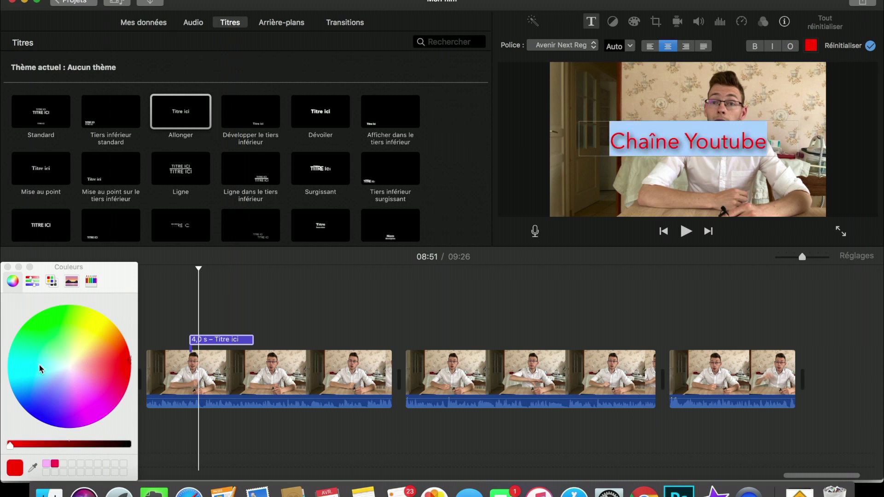
pyautogui.click(7, 267)
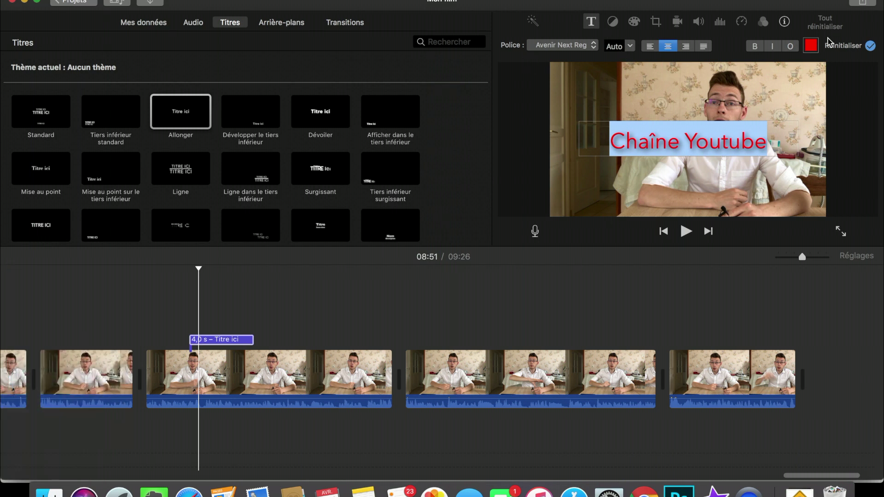
pyautogui.click(755, 47)
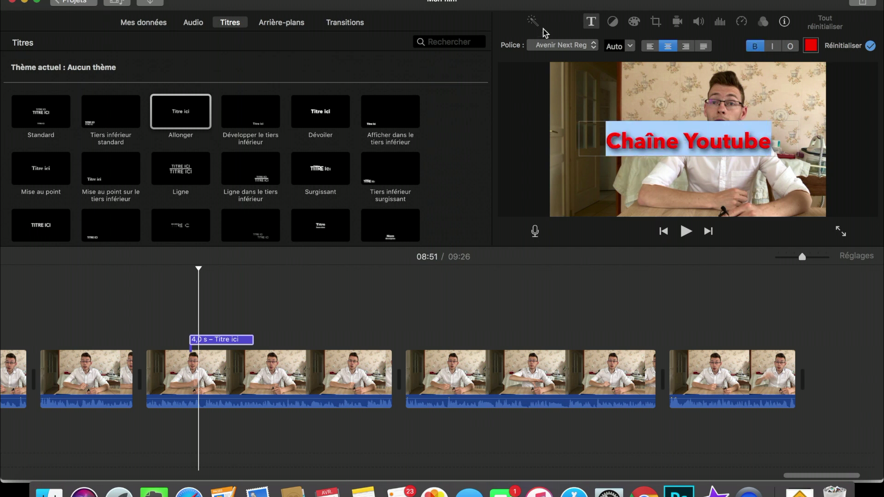
# Set the title's font size to 278
pyautogui.click(615, 44)
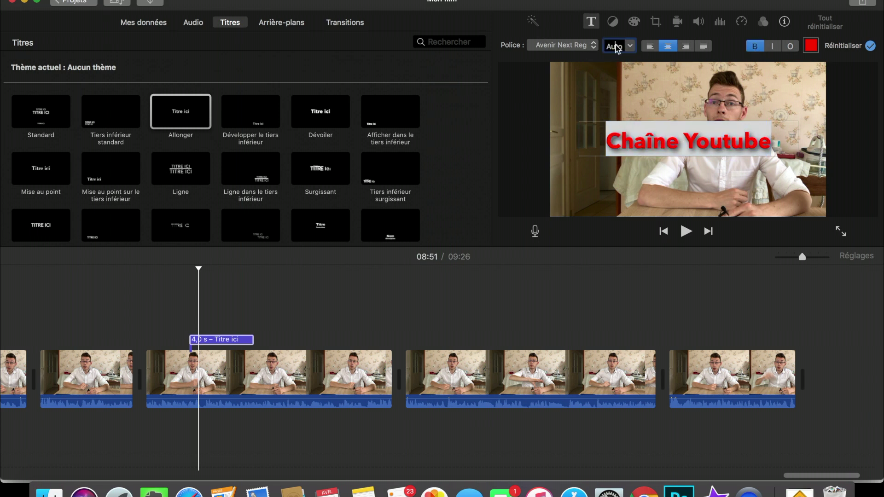
pyautogui.click(630, 46)
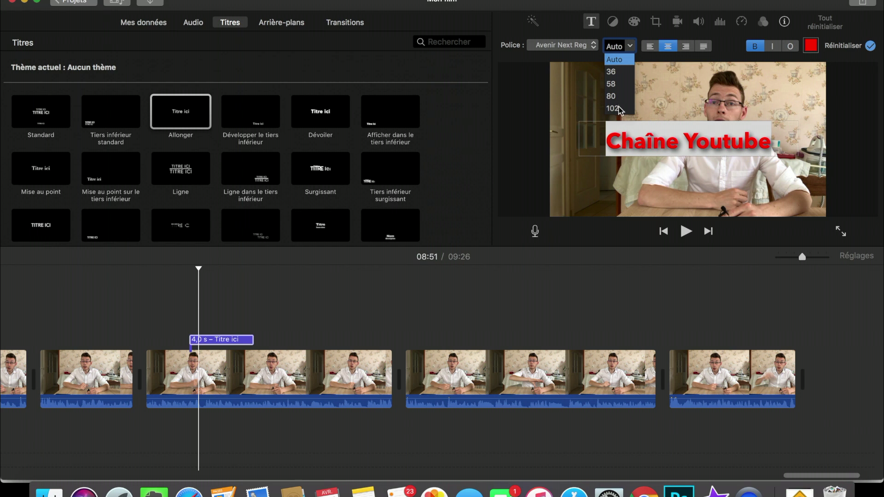
pyautogui.click(619, 108)
pyautogui.click(630, 47)
pyautogui.scroll(-4, 627, 92)
pyautogui.click(627, 108)
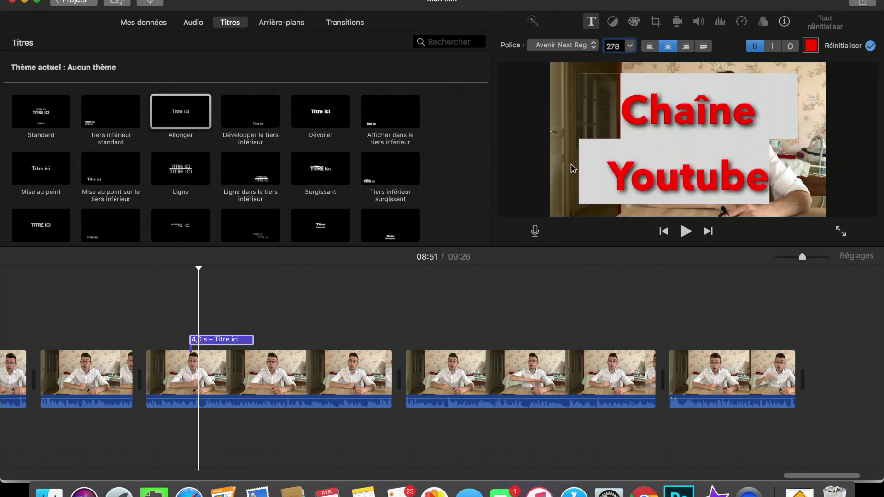
# Play the film from about 08:51 to check how the "Chaîne Youtube" title appears over the clip
pyautogui.click(193, 303)
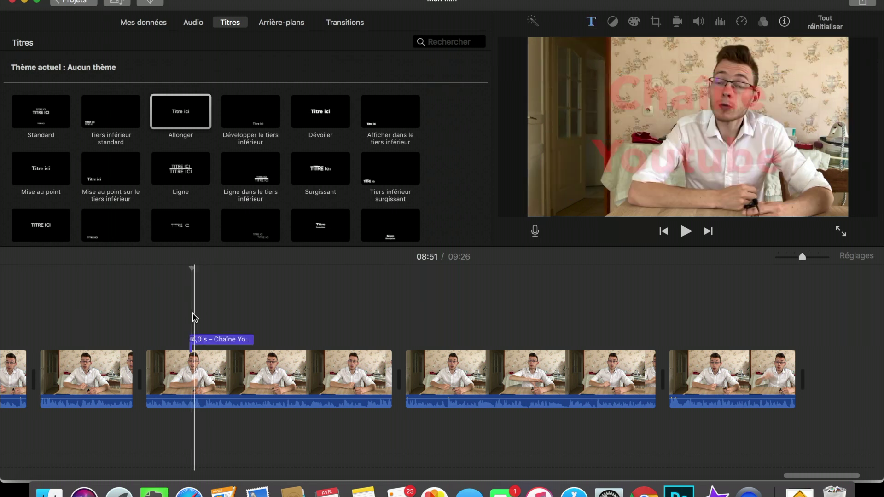
pyautogui.press('space')
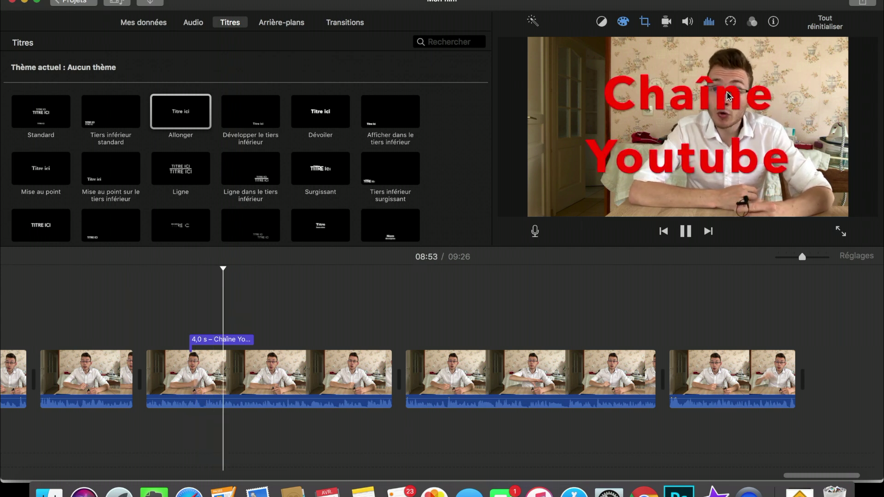
pyautogui.press('space')
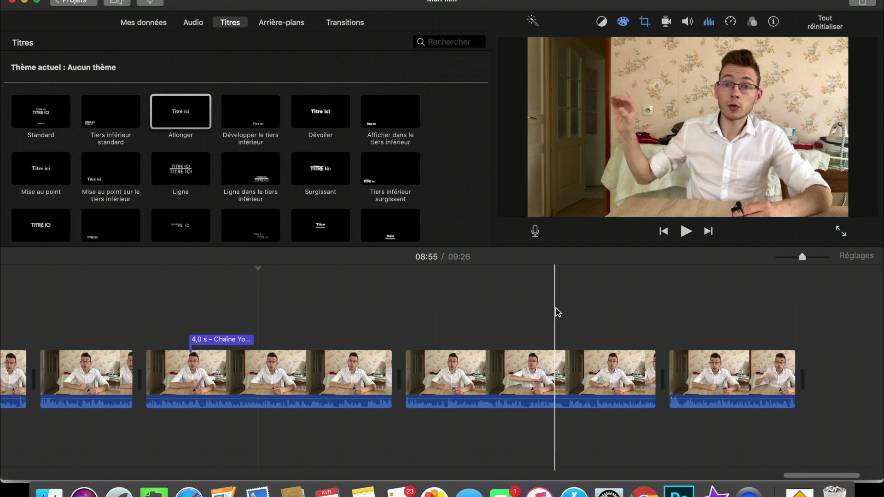
# Look over the cut clips back to the start of the film at a smaller timeline scale
pyautogui.hscroll(-2, 557, 312)
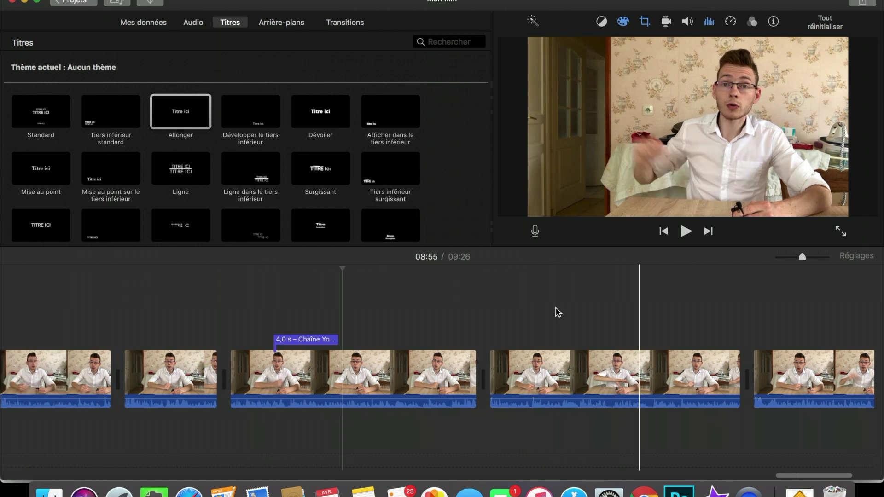
pyautogui.press('super+minus')
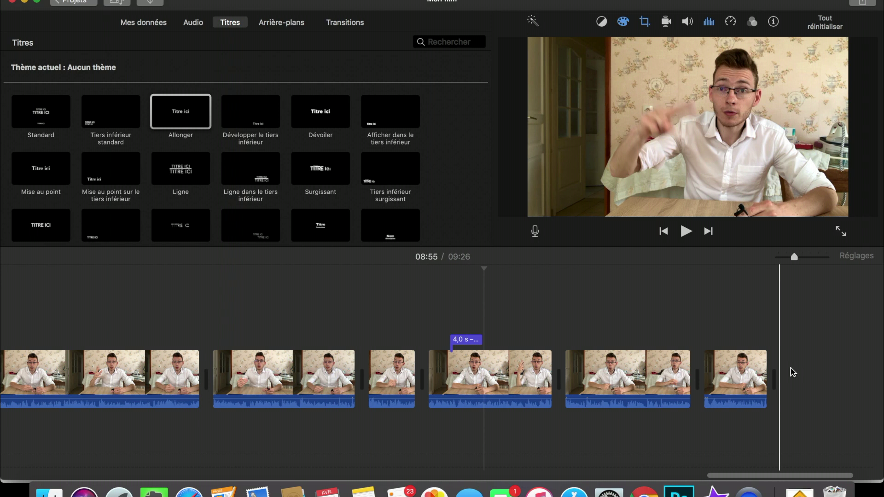
pyautogui.press('super+minus')
pyautogui.scroll(-3, 269, 379)
pyautogui.hscroll(-15, 174, 351)
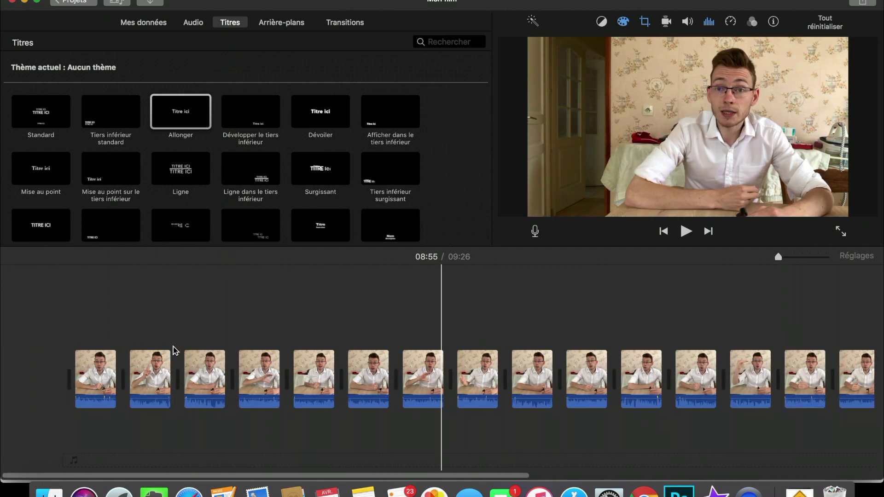
pyautogui.scroll(3, 64, 339)
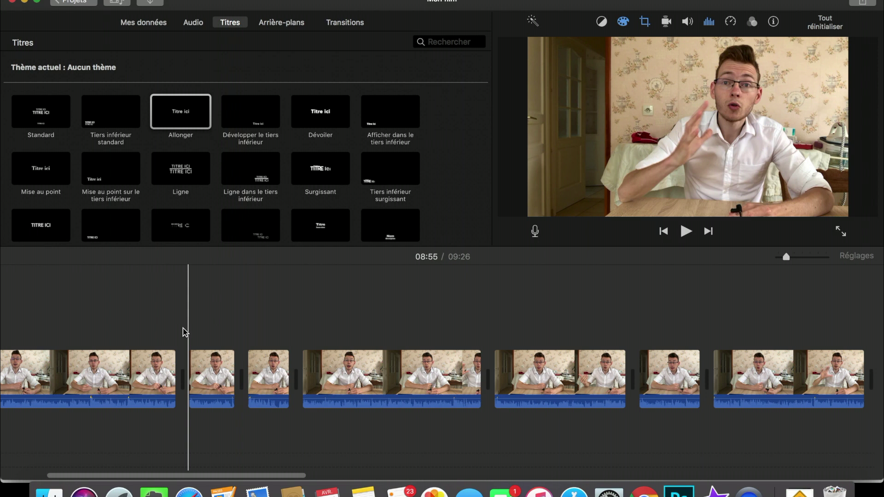
# Insert a Cube transition between the fifth and sixth clips and play the film across it
pyautogui.press('super+minus')
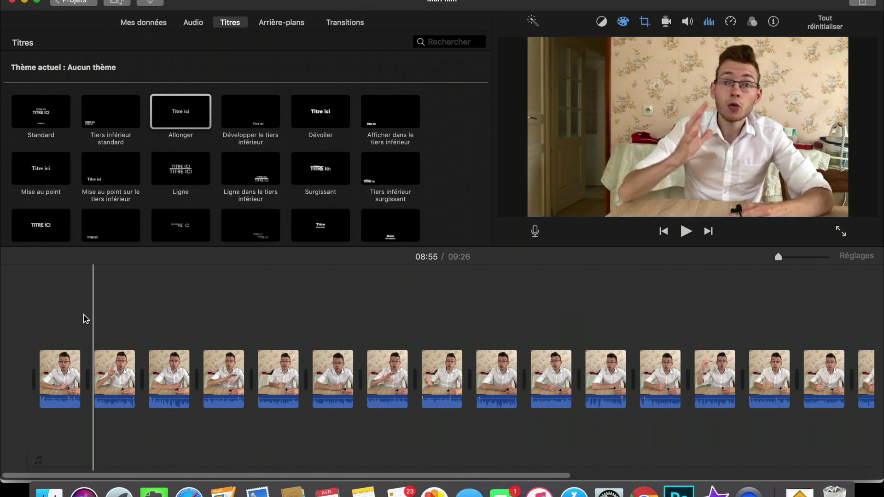
pyautogui.hscroll(10, 355, 320)
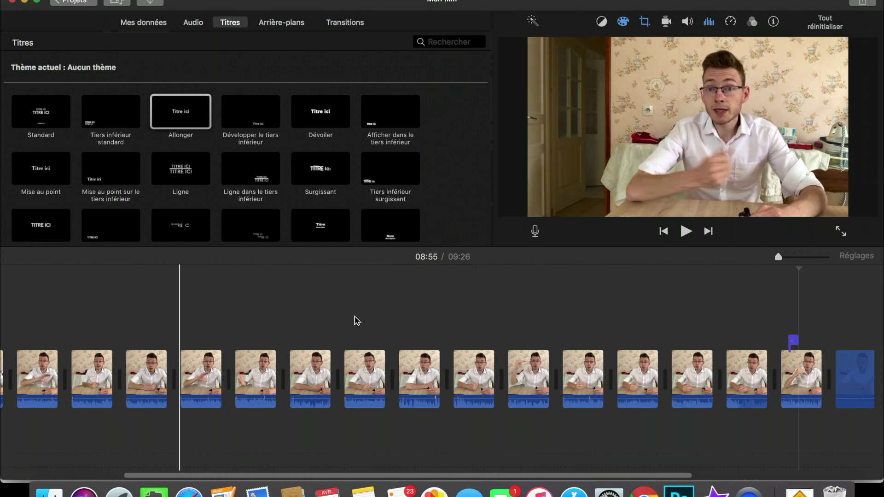
pyautogui.hscroll(-10, 289, 300)
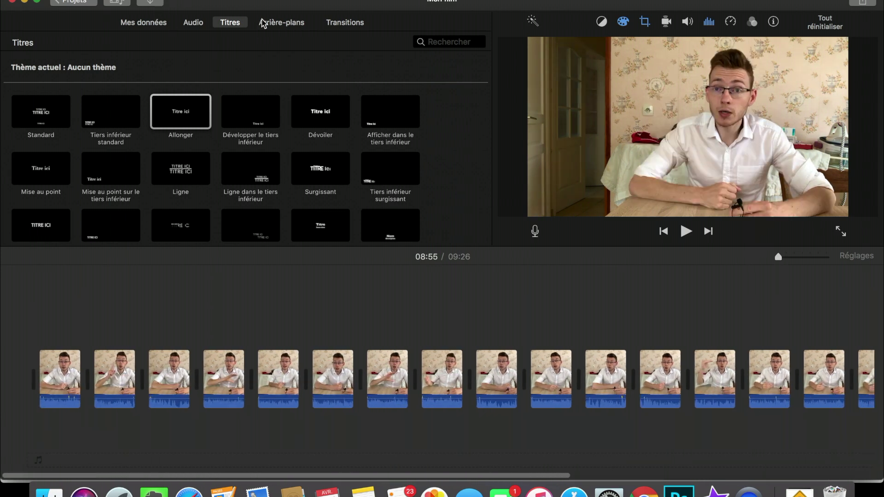
pyautogui.click(326, 23)
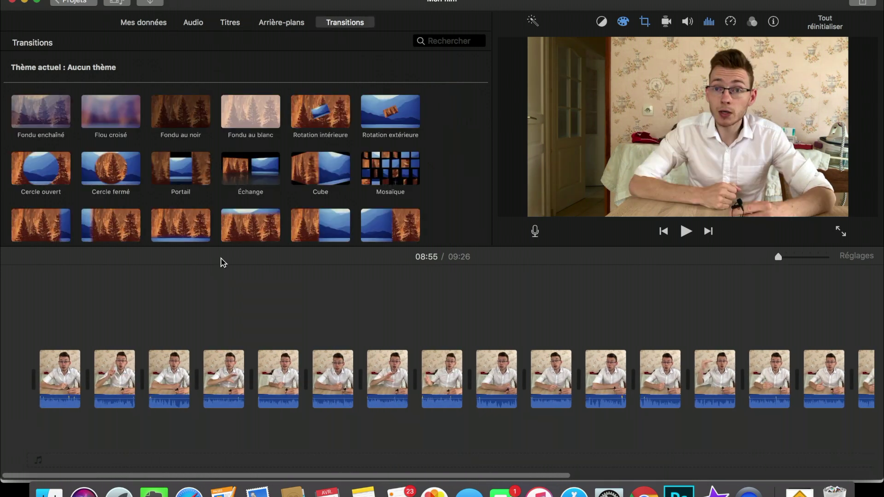
pyautogui.click(104, 113)
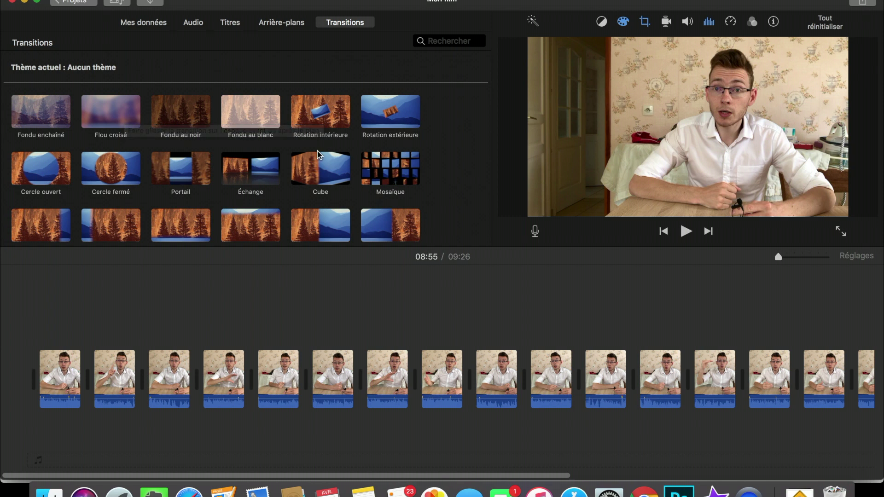
pyautogui.click(328, 166)
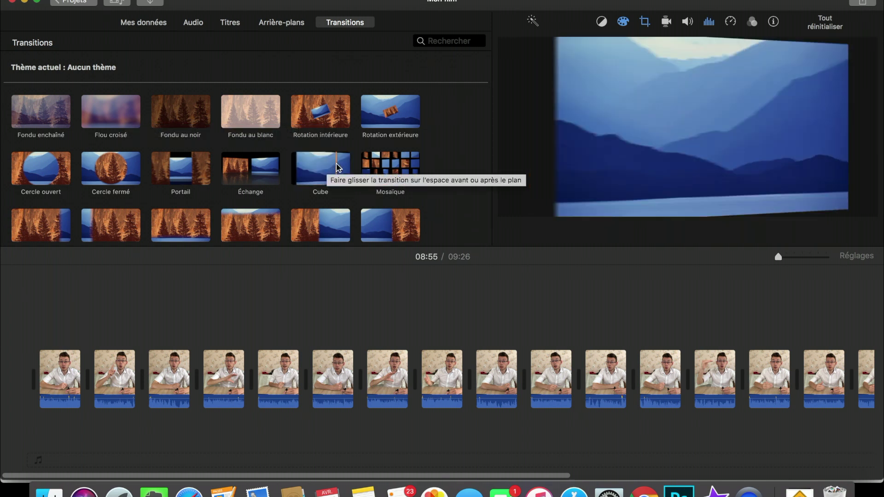
pyautogui.moveTo(317, 167); pyautogui.dragTo(307, 374)
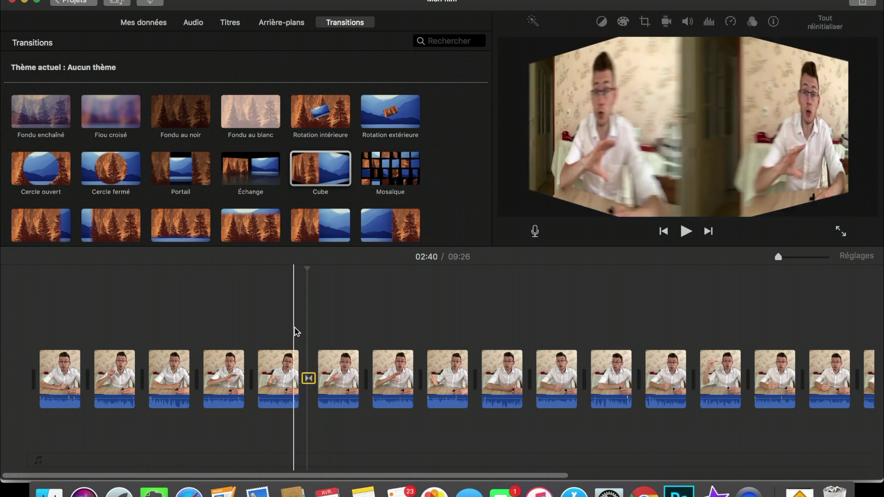
pyautogui.press('space')
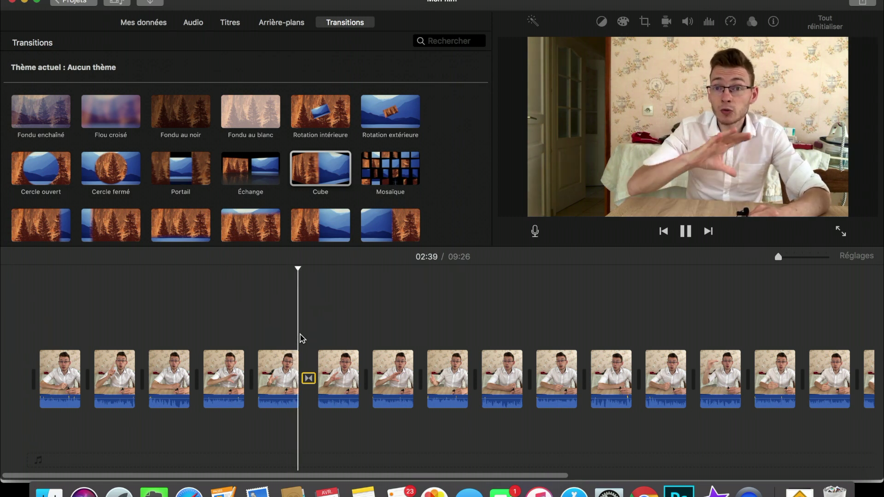
# Delete the Cube transition between the fifth and sixth clips and return the playhead to the first clip
pyautogui.click(308, 379)
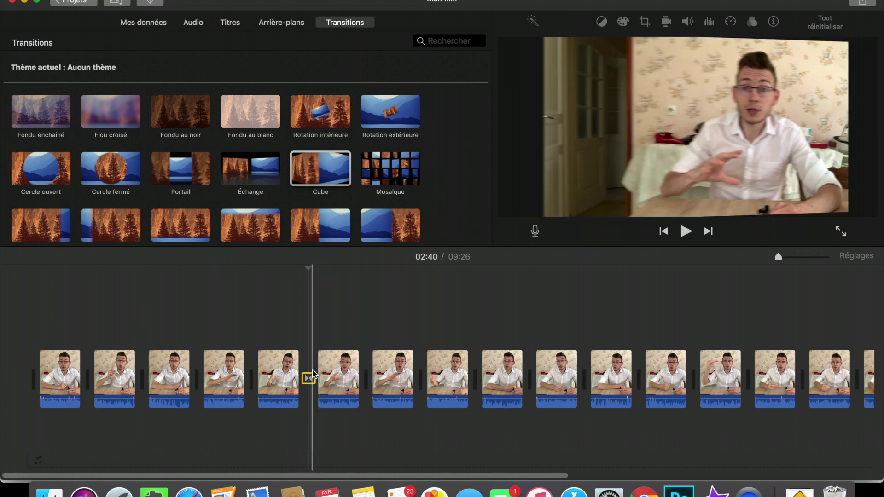
pyautogui.press('Delete')
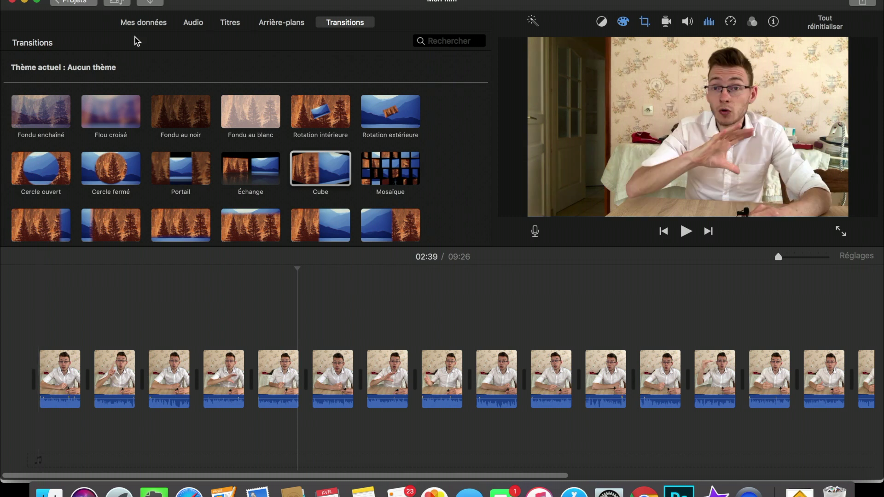
pyautogui.click(43, 326)
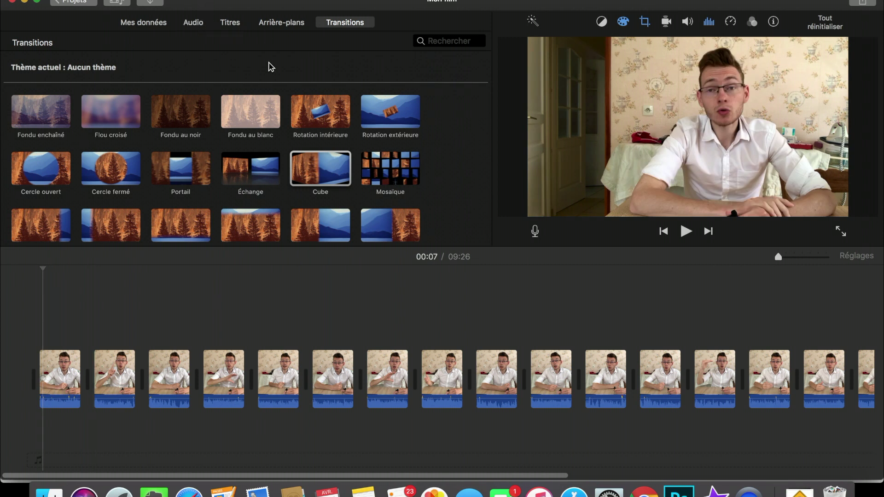
# Display the Effets collection of the built-in sound effects and look over its list
pyautogui.click(193, 24)
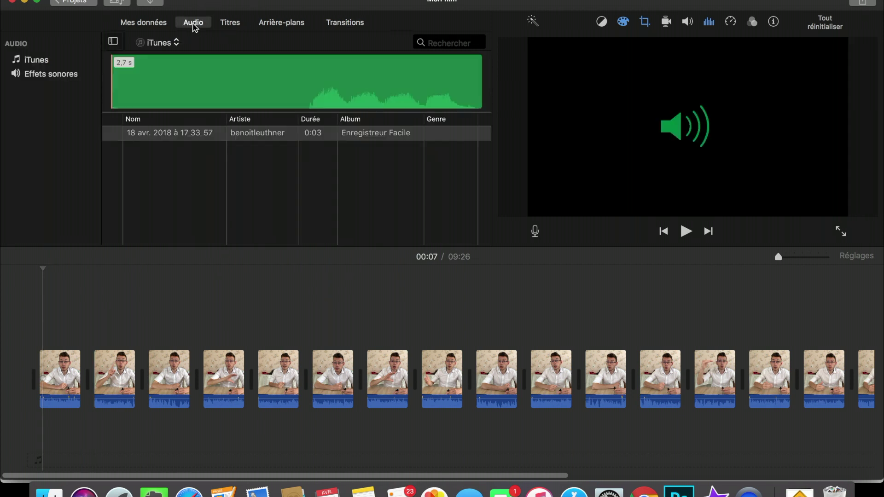
pyautogui.click(58, 74)
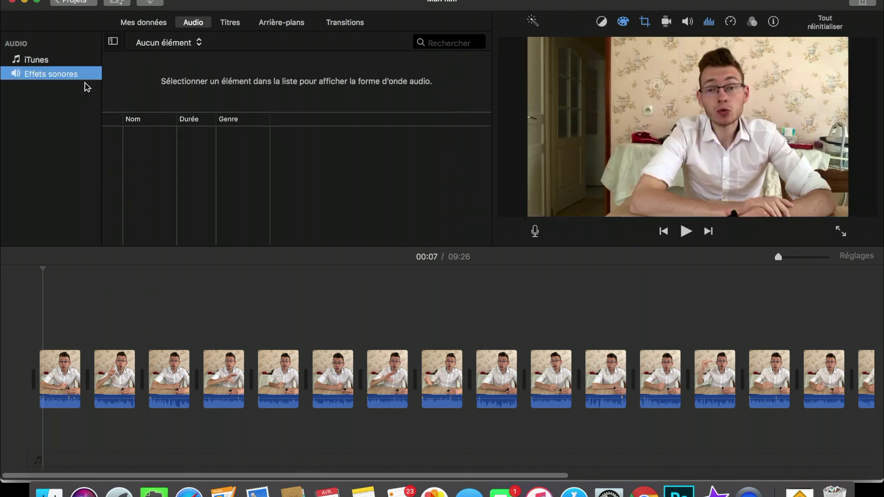
pyautogui.click(189, 46)
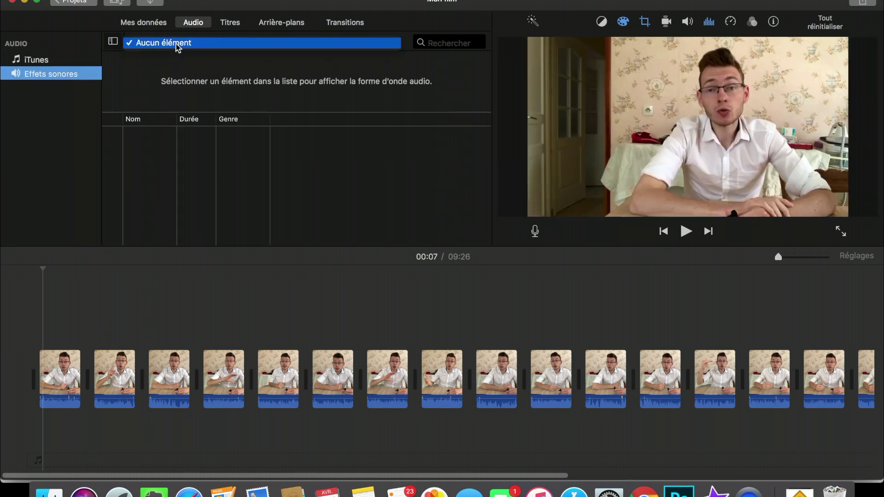
pyautogui.click(179, 54)
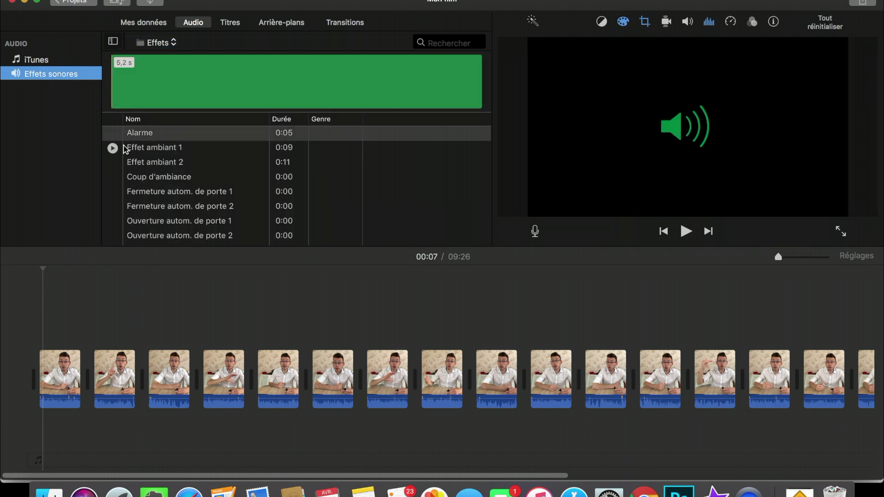
pyautogui.scroll(-1, 184, 189)
pyautogui.scroll(2, 183, 190)
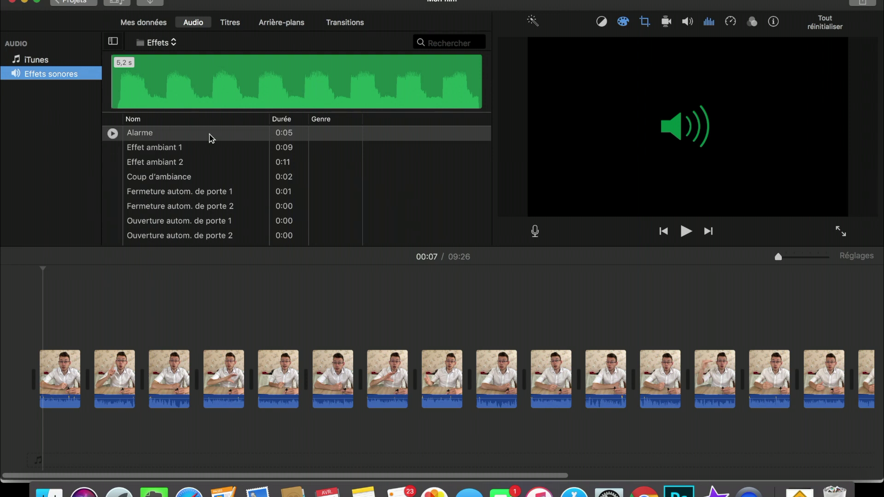
# Listen to the sound effects Fermeture autom. de porte 1 and 2 and look over the other effects
pyautogui.scroll(-1, 113, 184)
pyautogui.click(113, 178)
pyautogui.click(113, 193)
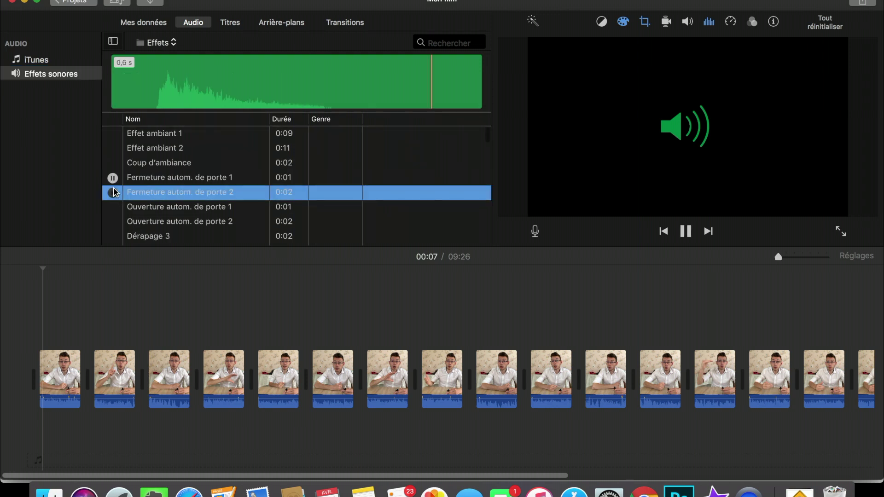
pyautogui.click(113, 193)
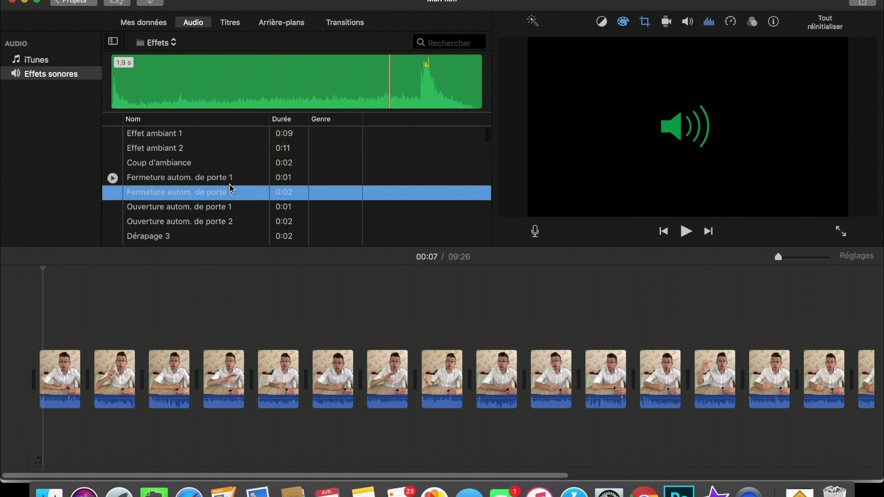
pyautogui.scroll(-5, 232, 189)
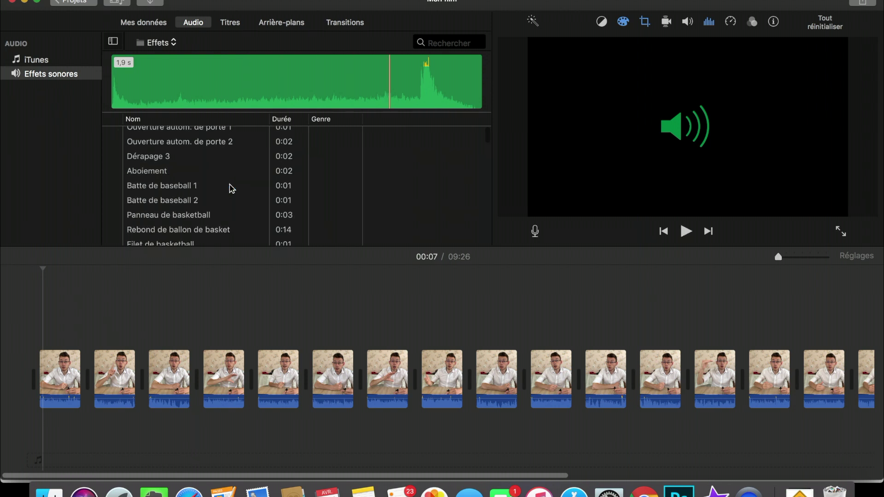
pyautogui.scroll(6, 231, 189)
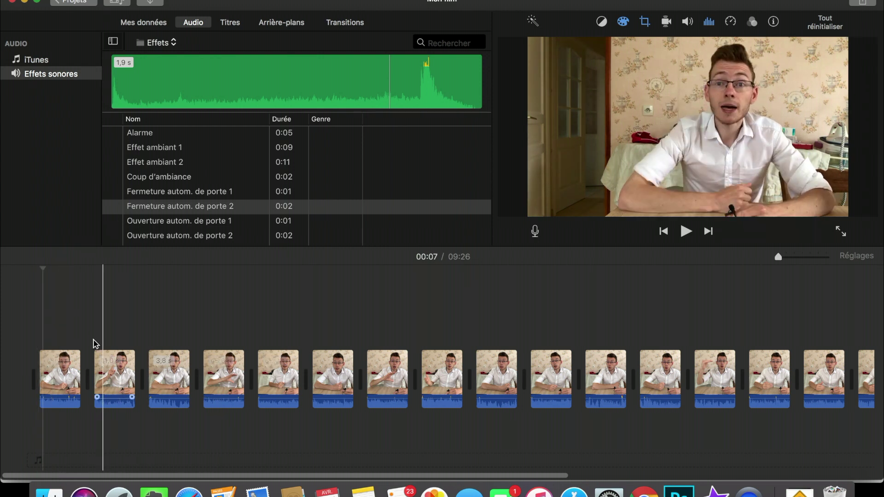
# View the files of the Bureau folder in the media import window and close it without importing
pyautogui.click(149, 2)
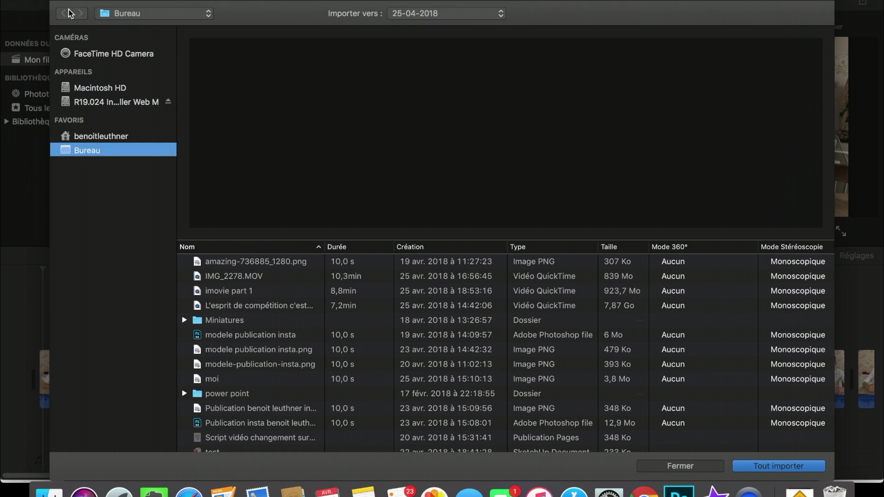
pyautogui.click(61, 0)
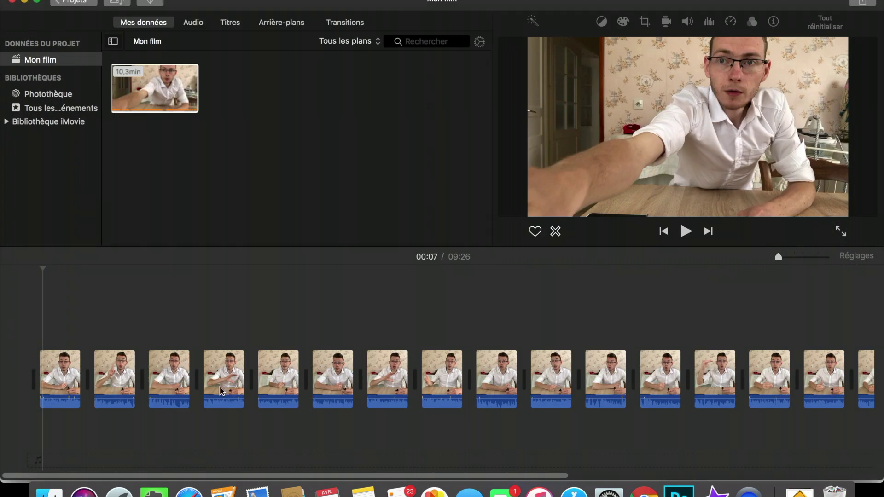
# Switch to Chrome and open the free music list of the audio library in YouTube's Creator Studio
pyautogui.click(644, 492)
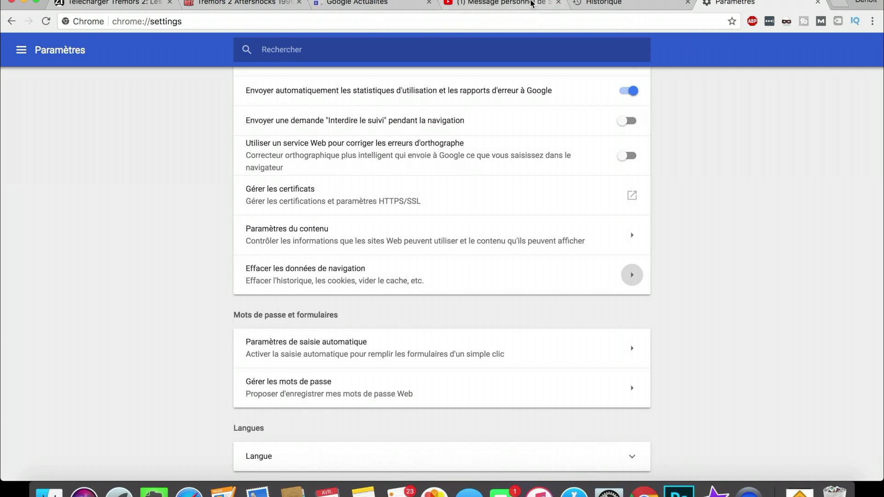
pyautogui.click(839, 3)
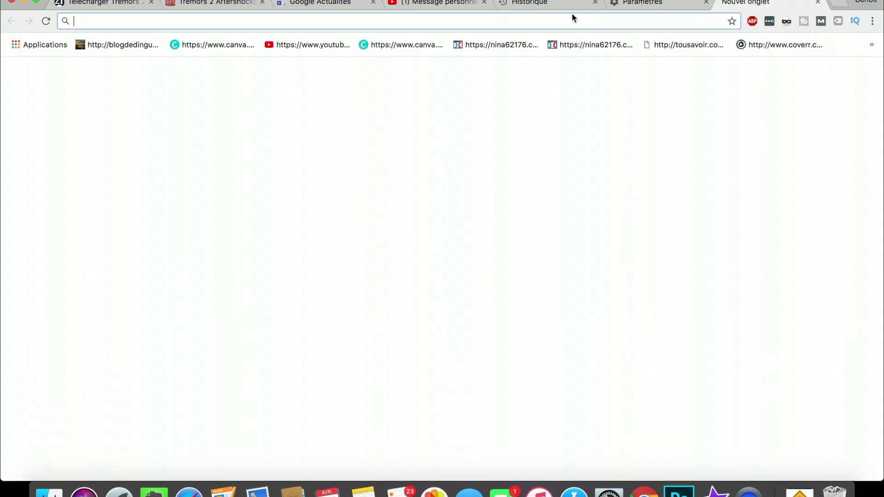
pyautogui.click(454, 3)
pyautogui.click(820, 50)
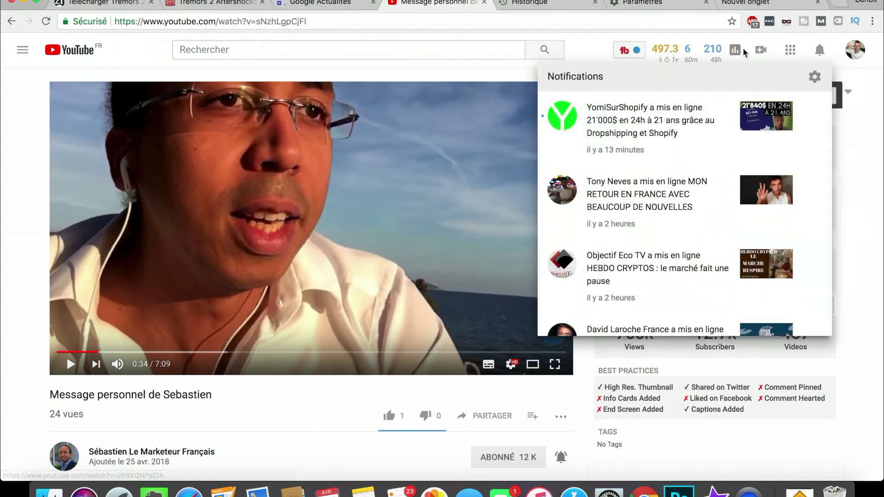
pyautogui.click(855, 49)
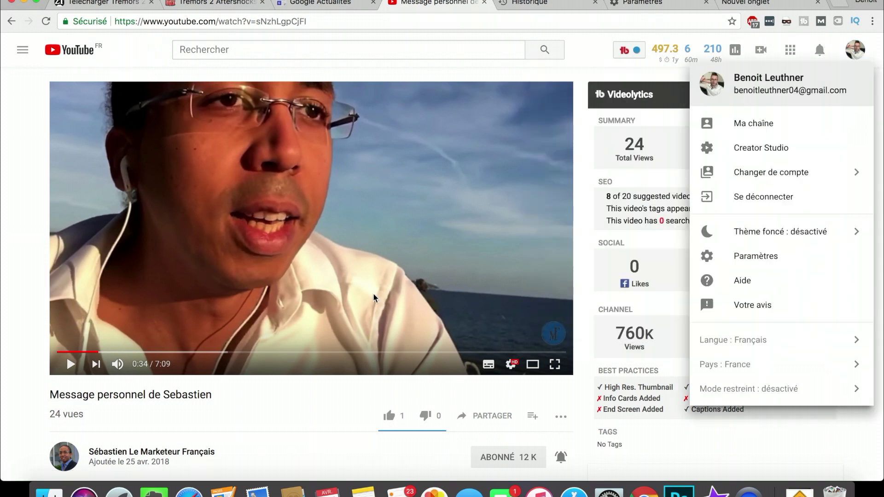
pyautogui.click(882, 114)
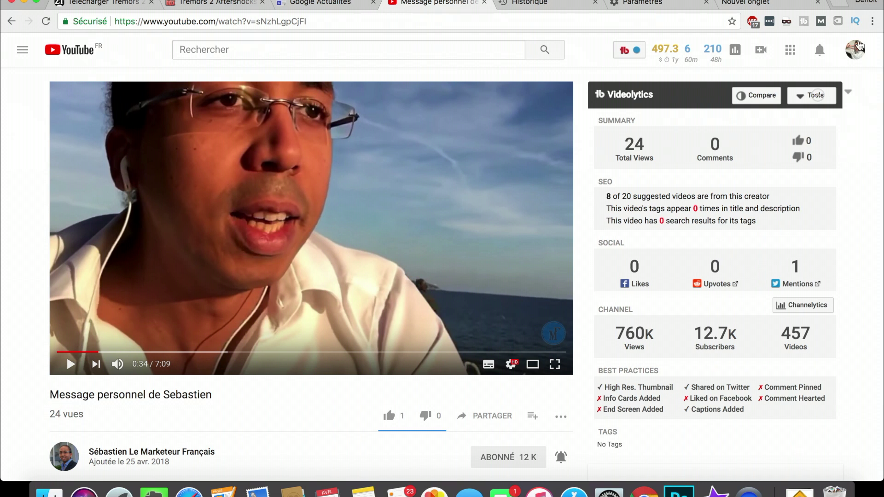
pyautogui.click(857, 50)
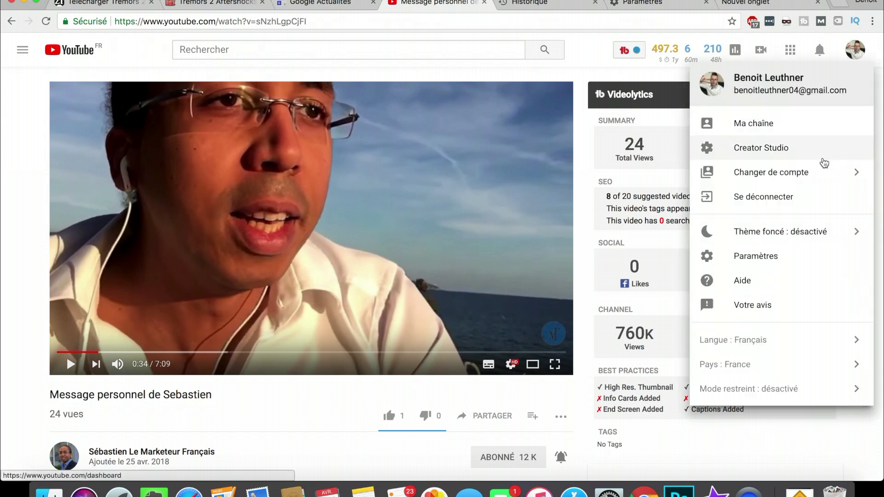
pyautogui.click(795, 142)
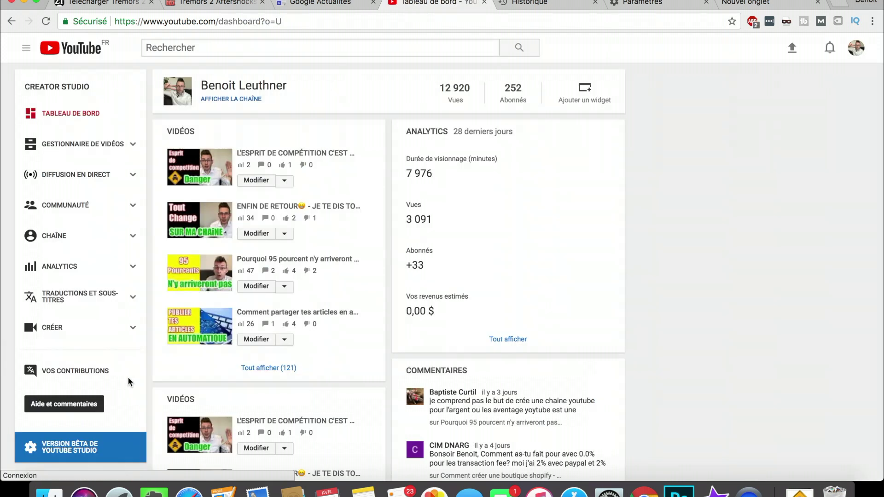
pyautogui.click(101, 330)
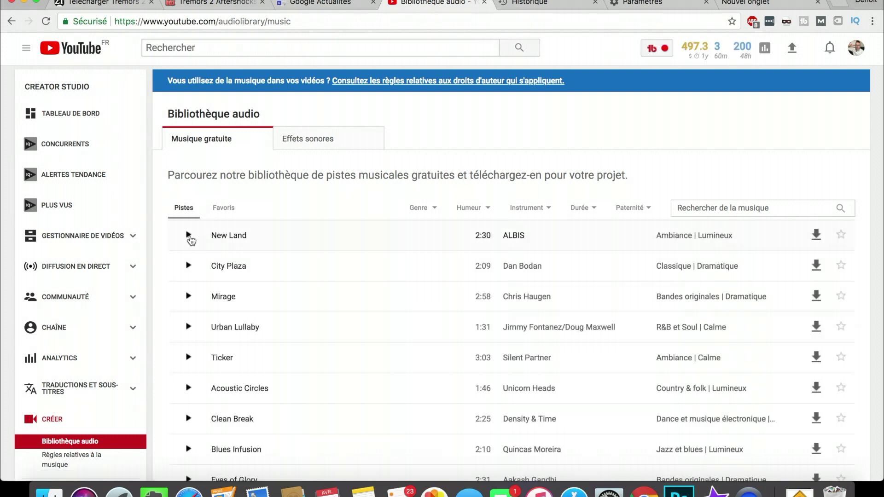
# Preview the free music track New Land in the audio library and download it
pyautogui.click(188, 236)
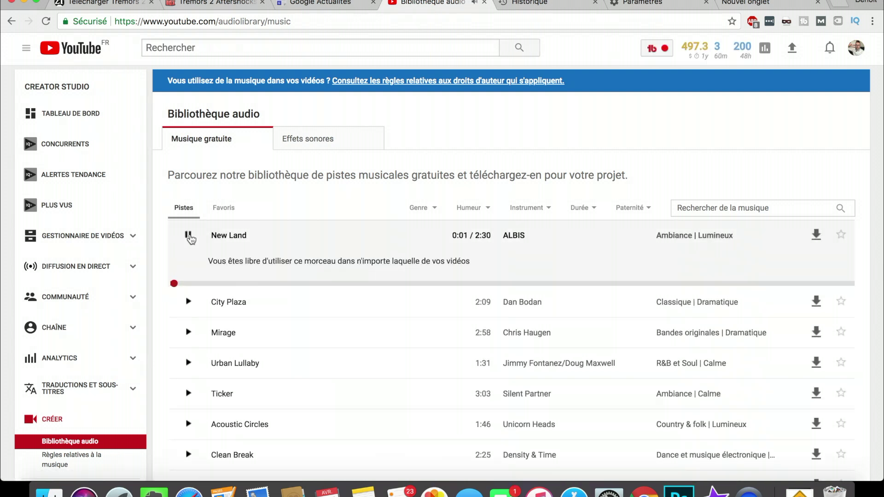
pyautogui.click(188, 236)
pyautogui.click(816, 235)
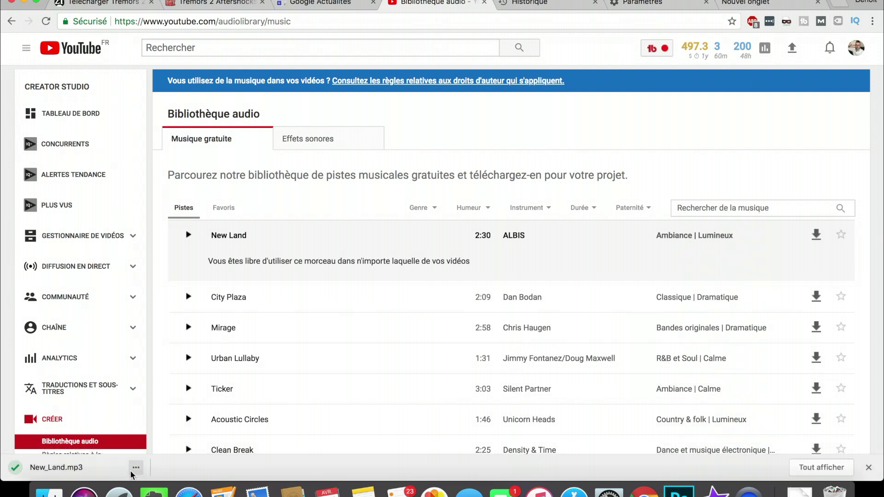
# Reveal the downloaded New_Land.mp3 in the Finder and switch back to iMovie
pyautogui.click(136, 467)
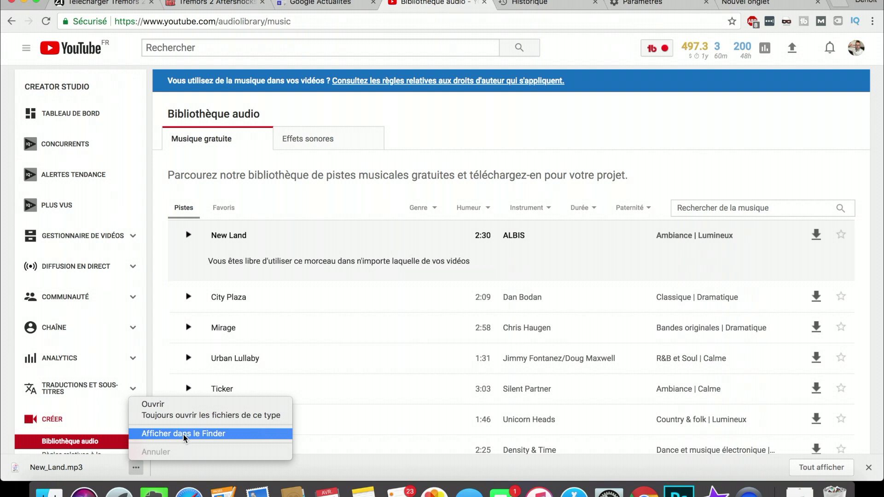
pyautogui.click(185, 437)
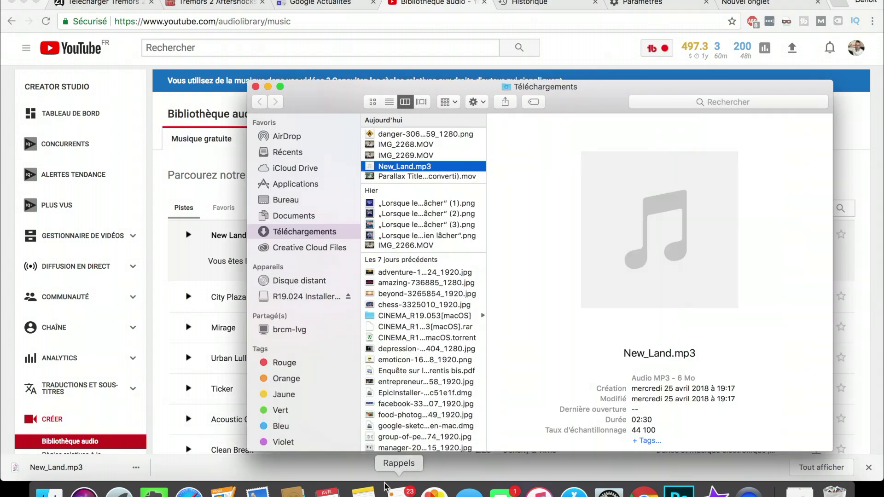
pyautogui.click(715, 491)
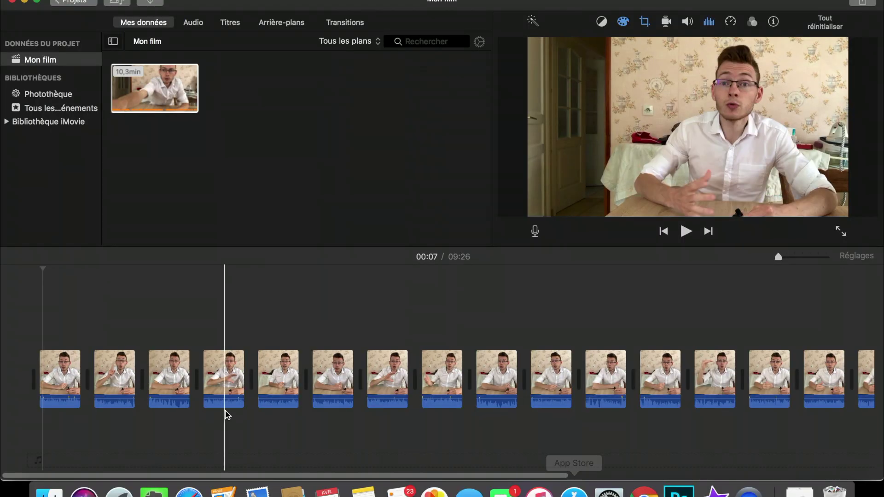
# Add New_Land.mp3 from the Téléchargements folder as background music at the film's start and close the Finder window
pyautogui.click(49, 491)
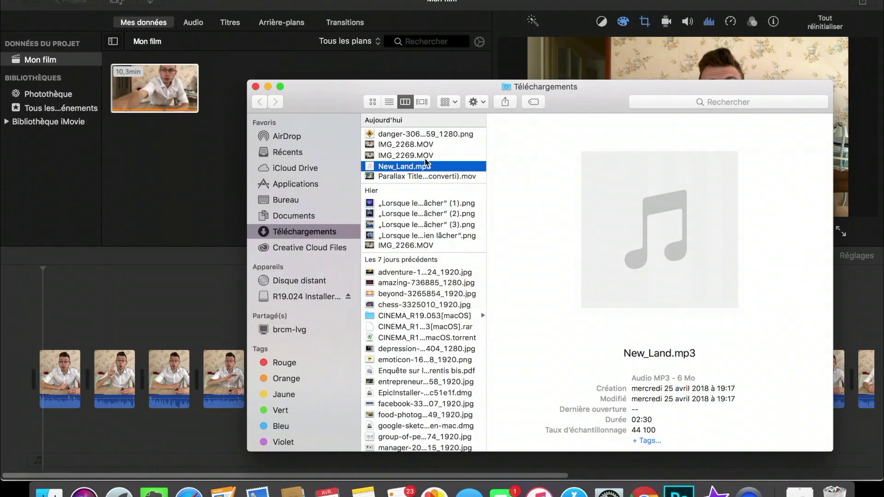
pyautogui.moveTo(133, 357); pyautogui.dragTo(36, 439)
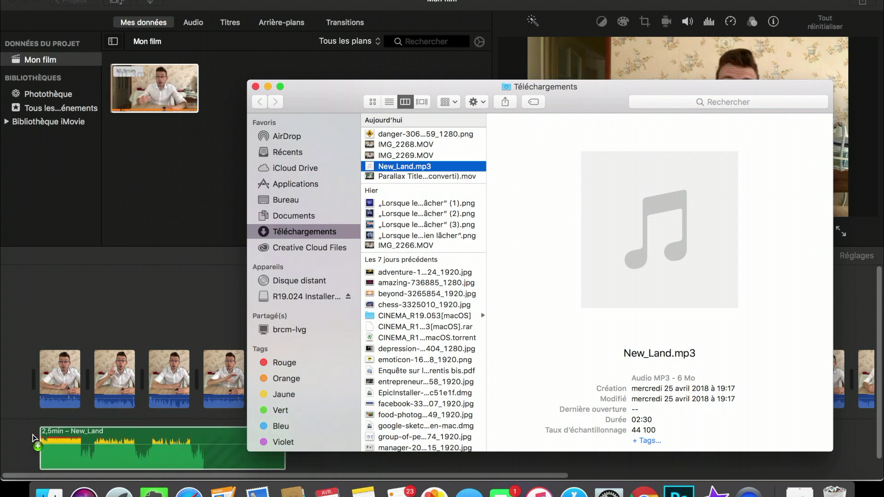
pyautogui.click(255, 87)
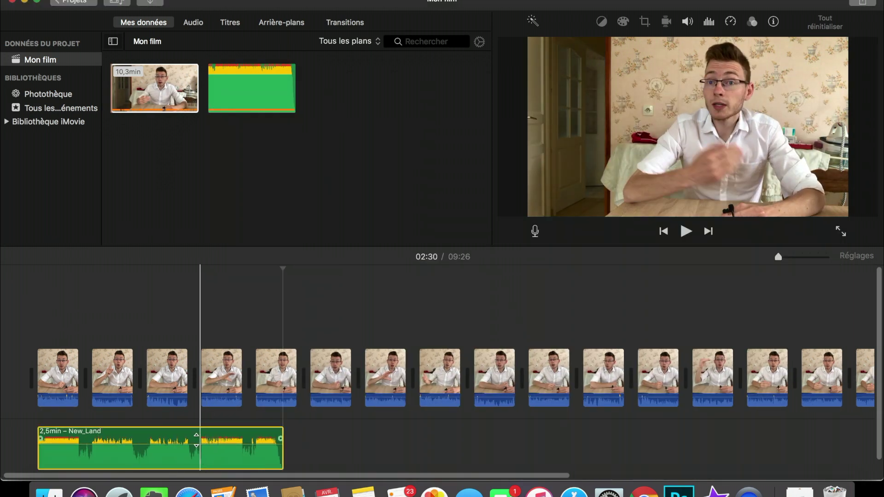
# Lower the volume of the New_Land music to about 2 % and play a passage to check the balance
pyautogui.moveTo(194, 444); pyautogui.dragTo(197, 462)
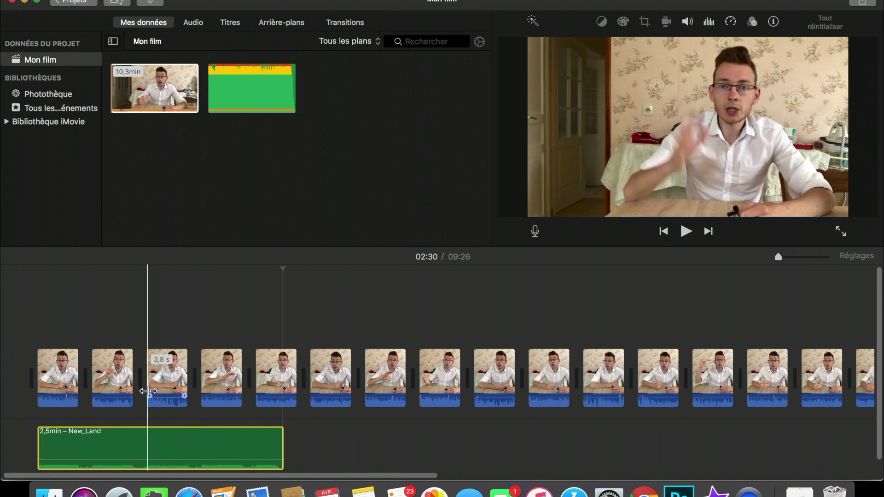
pyautogui.press('space')
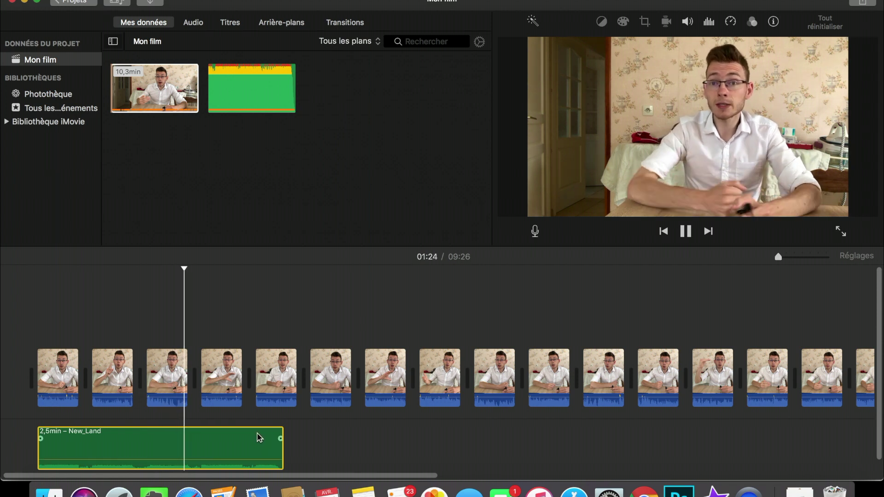
pyautogui.press('space')
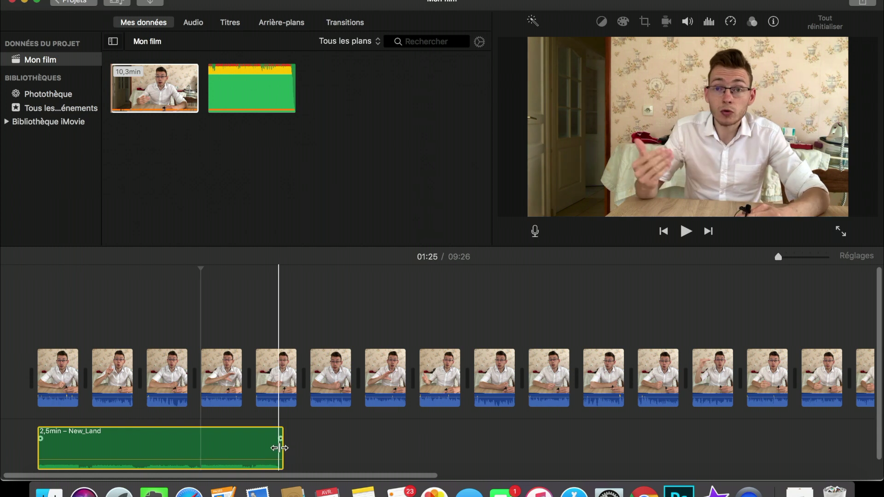
# Split the New_Land music shortly before its end and delete the short remaining piece
pyautogui.press('super+plus')
pyautogui.press('super+plus')
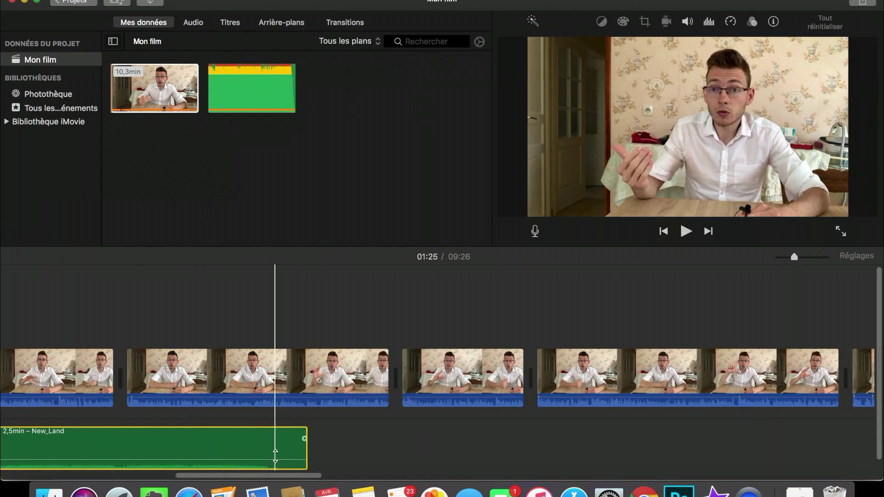
pyautogui.press('super+b')
pyautogui.click(288, 456)
pyautogui.press('Delete')
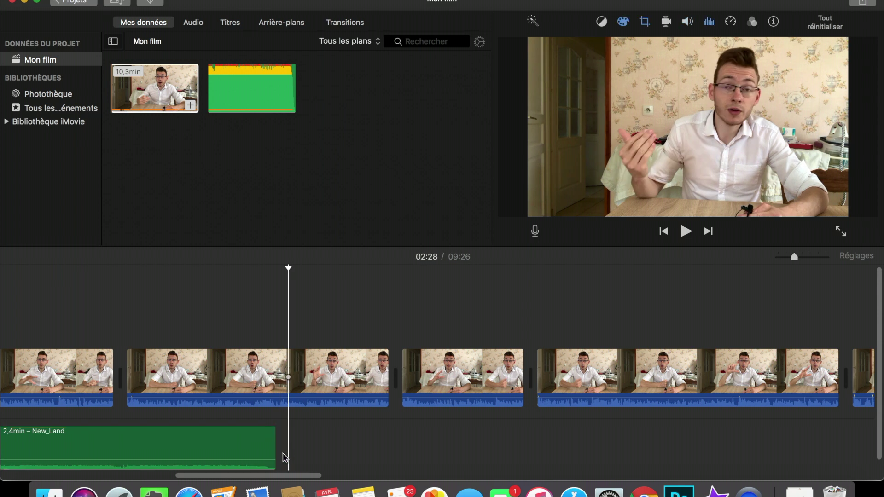
# Copy the trimmed New_Land music and paste it repeatedly along the music track until it extends past the film's end
pyautogui.hscroll(-1, 265, 431)
pyautogui.hscroll(-10, 266, 431)
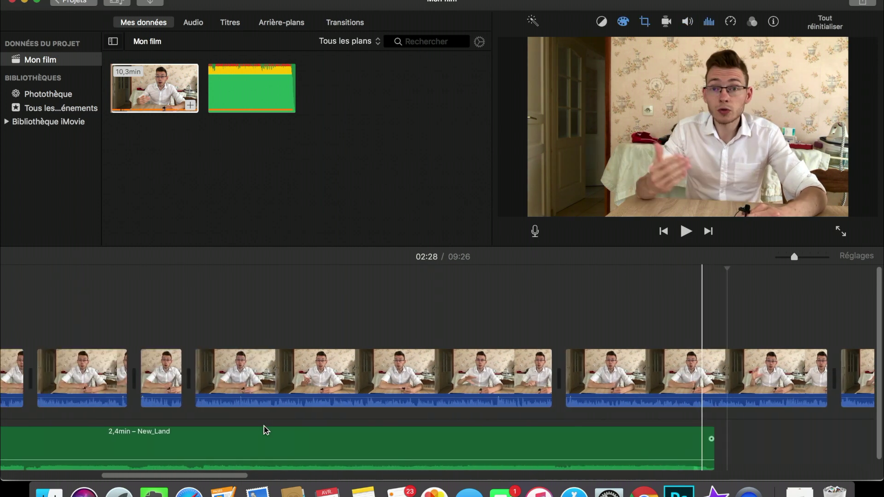
pyautogui.hscroll(10, 223, 430)
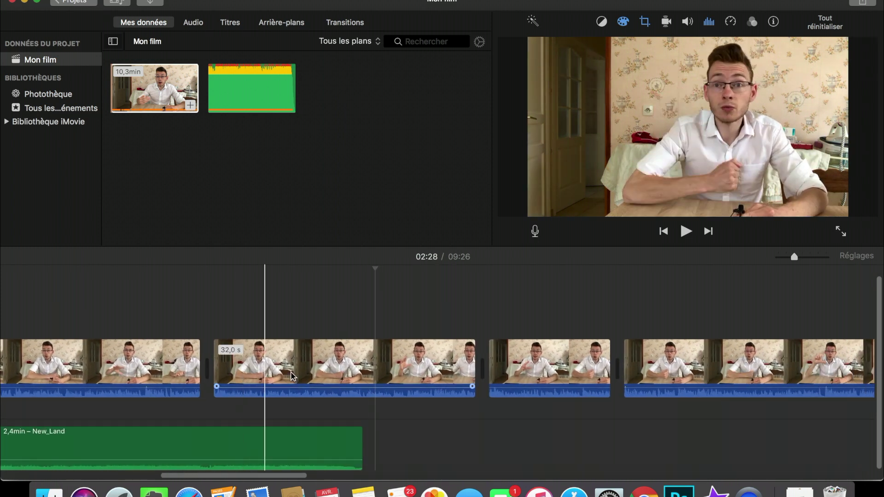
pyautogui.click(224, 433)
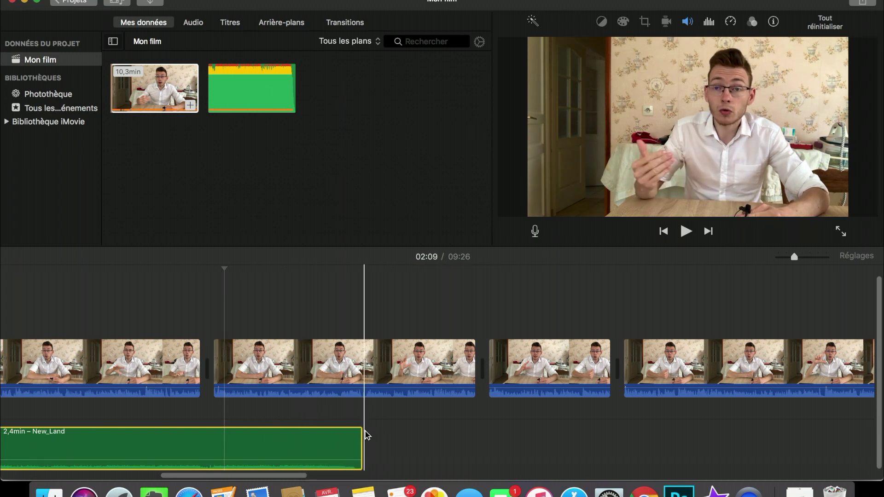
pyautogui.hscroll(10, 367, 435)
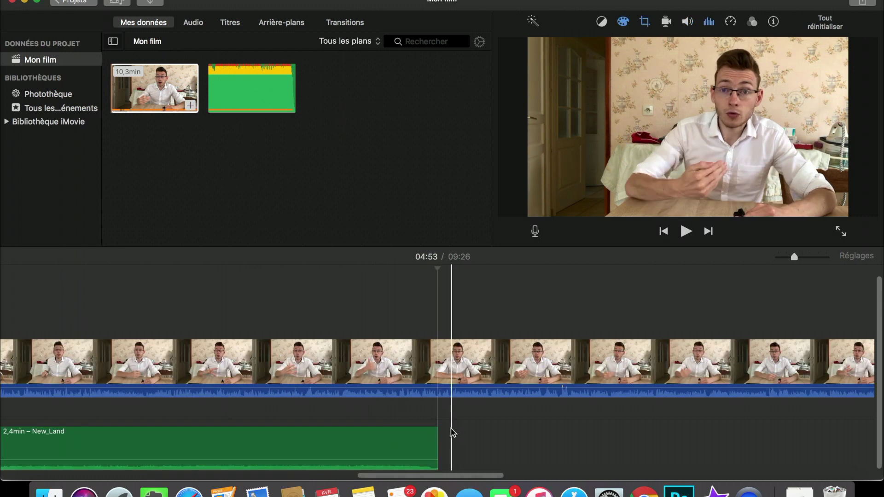
pyautogui.hscroll(10, 443, 432)
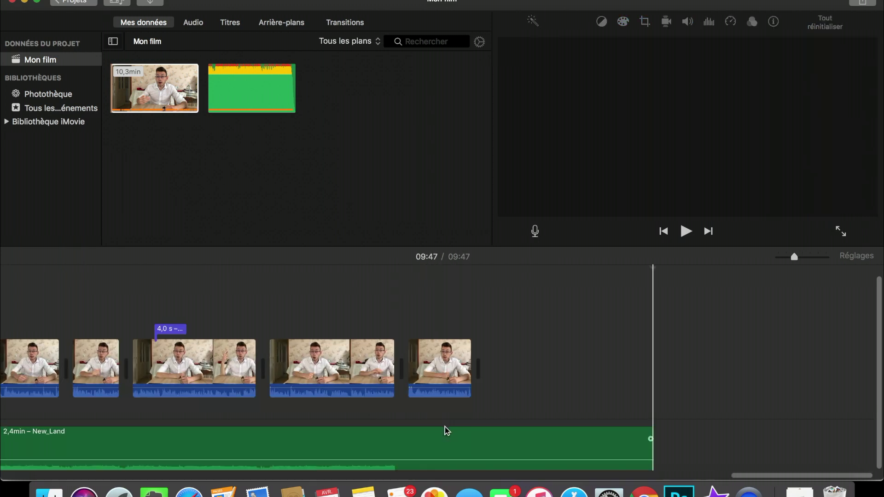
# Slide each pasted New_Land copy against the preceding one to close the gaps in the music track
pyautogui.hscroll(-20, 440, 428)
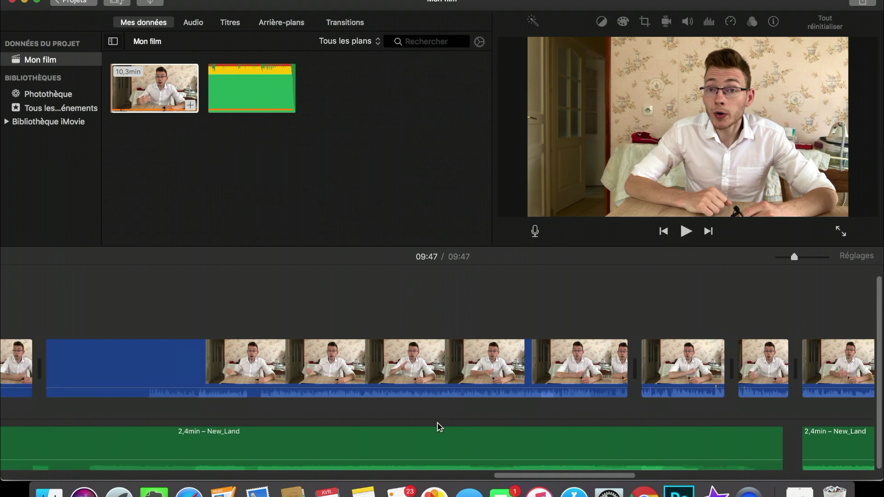
pyautogui.hscroll(5, 440, 427)
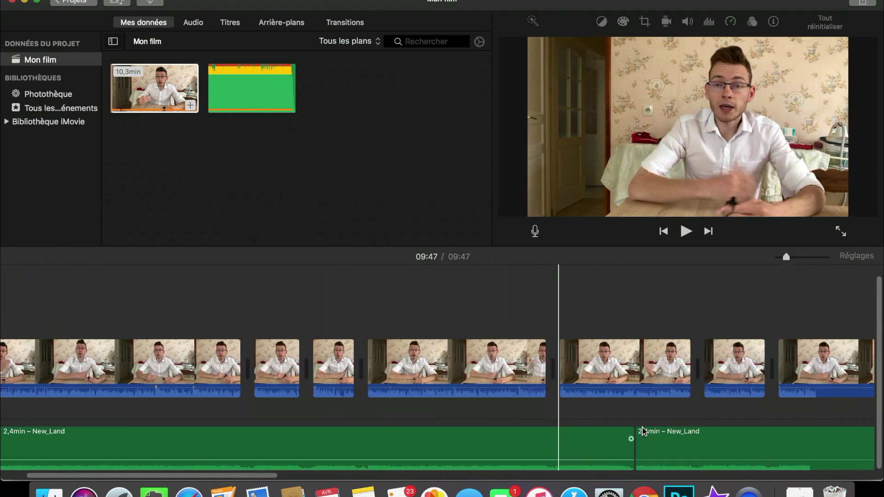
pyautogui.scroll(3, 535, 419)
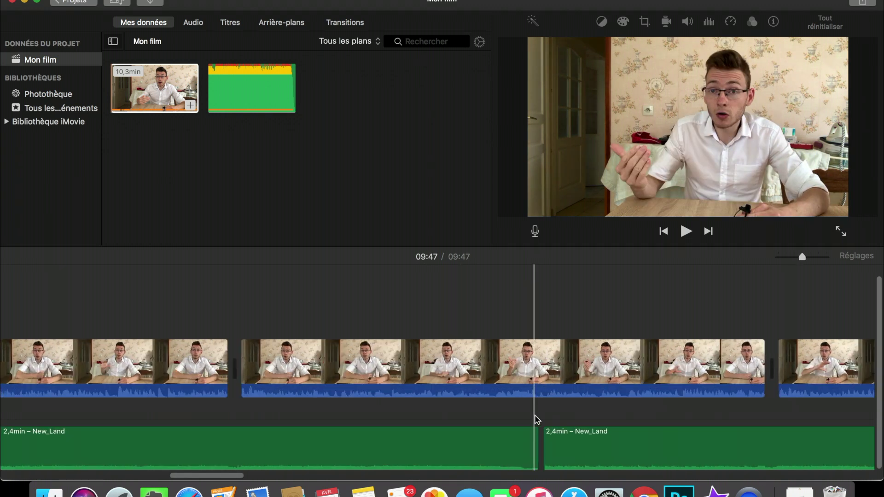
pyautogui.click(573, 446)
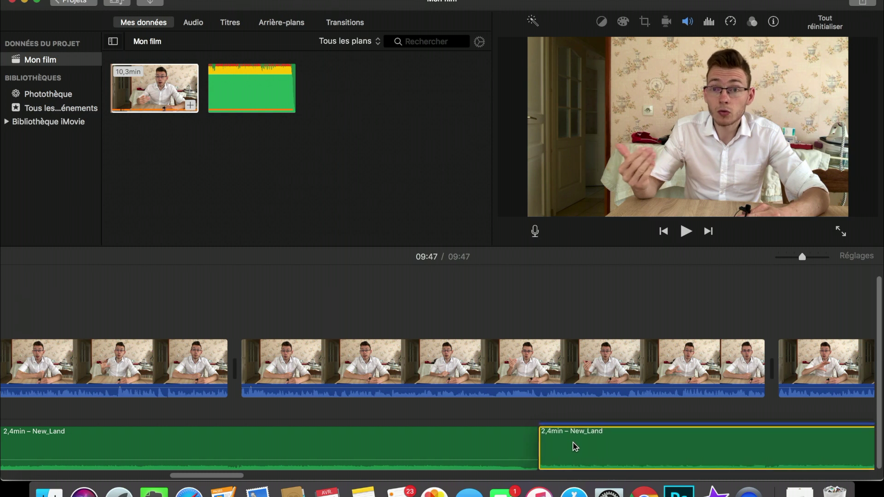
pyautogui.hscroll(5, 574, 446)
pyautogui.hscroll(10, 574, 446)
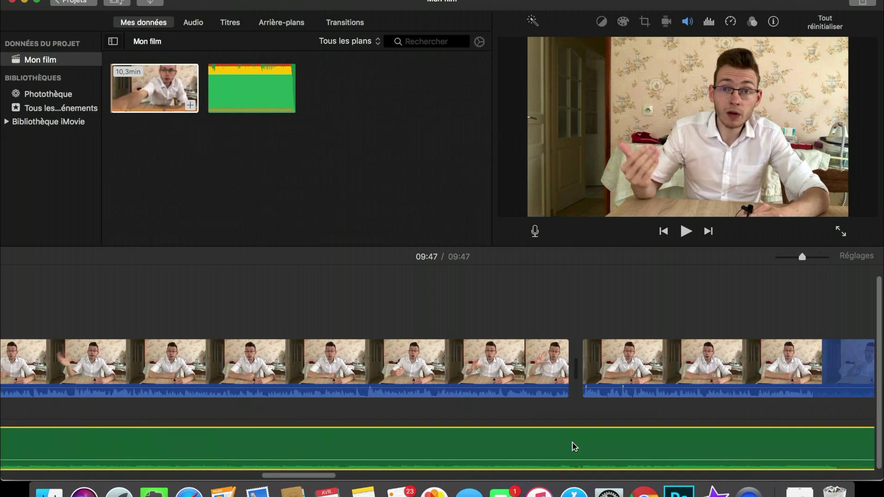
pyautogui.hscroll(10, 573, 446)
pyautogui.hscroll(-1, 569, 446)
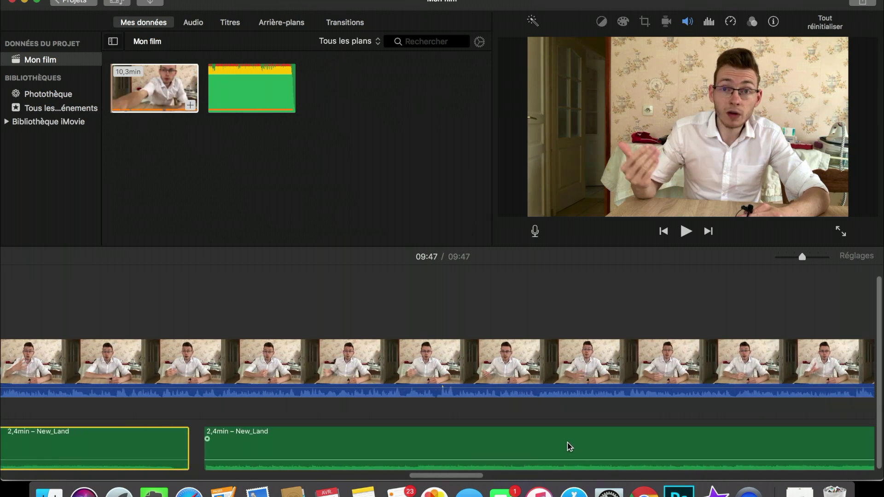
pyautogui.click(274, 441)
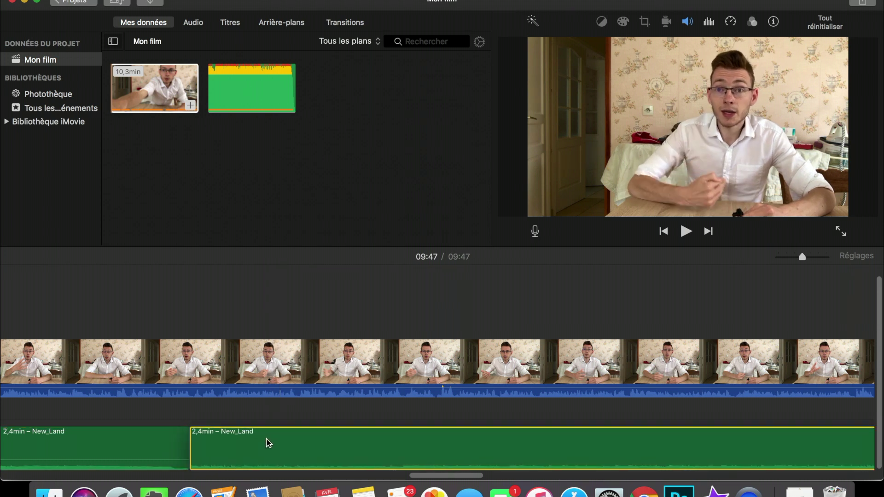
pyautogui.click(367, 419)
pyautogui.hscroll(7, 369, 419)
pyautogui.hscroll(8, 368, 419)
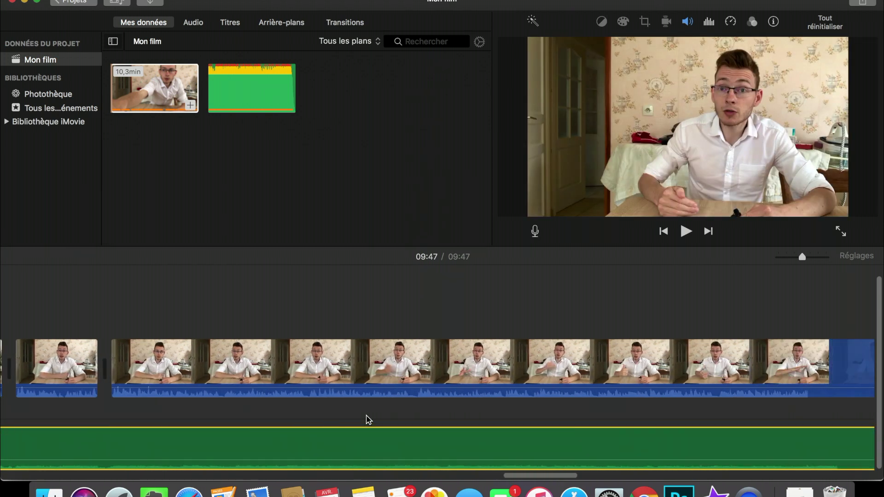
pyautogui.hscroll(5, 368, 419)
pyautogui.click(501, 438)
pyautogui.moveTo(496, 439); pyautogui.dragTo(489, 440)
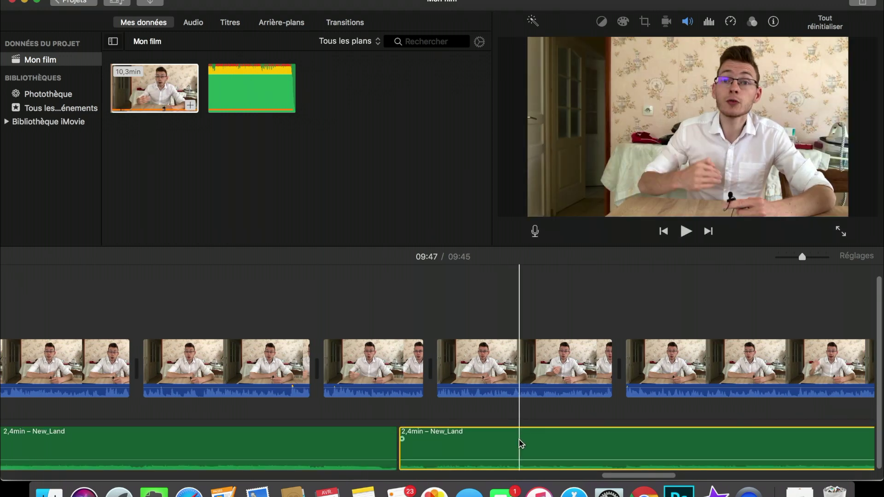
# Split the last New_Land copy at the end of the final video clip and delete the excess music
pyautogui.hscroll(10, 516, 443)
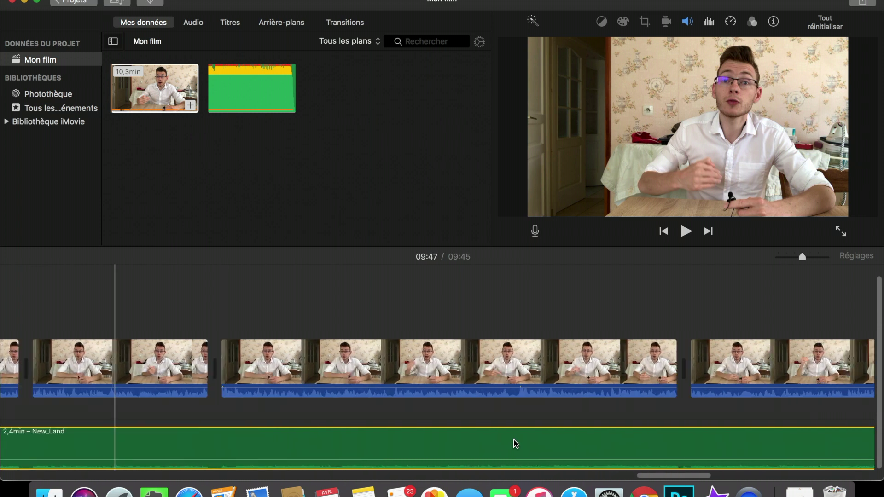
pyautogui.hscroll(10, 516, 443)
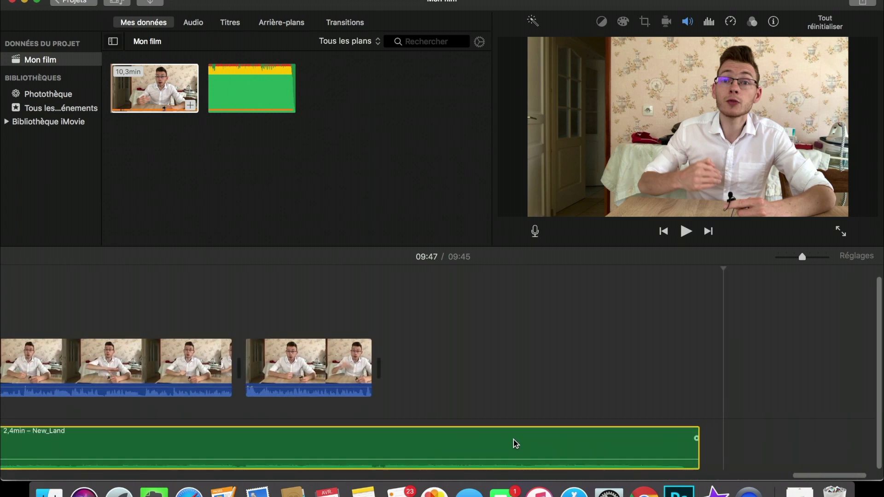
pyautogui.click(384, 432)
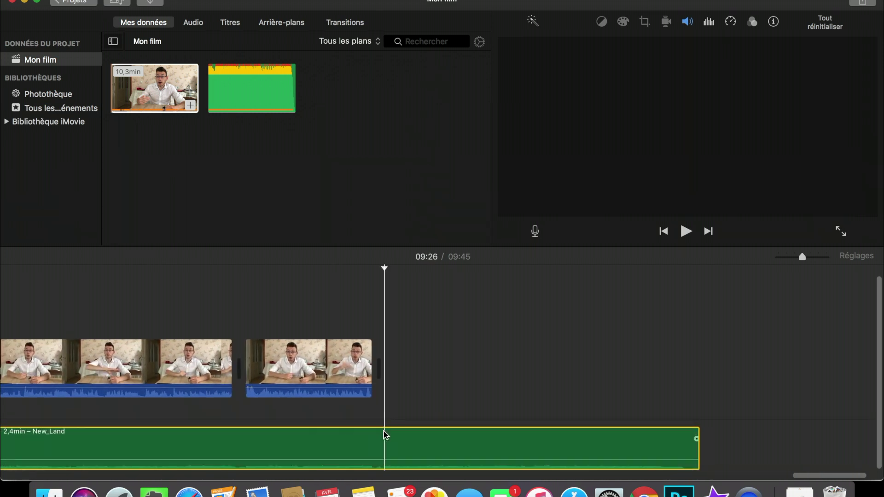
pyautogui.press('super+b')
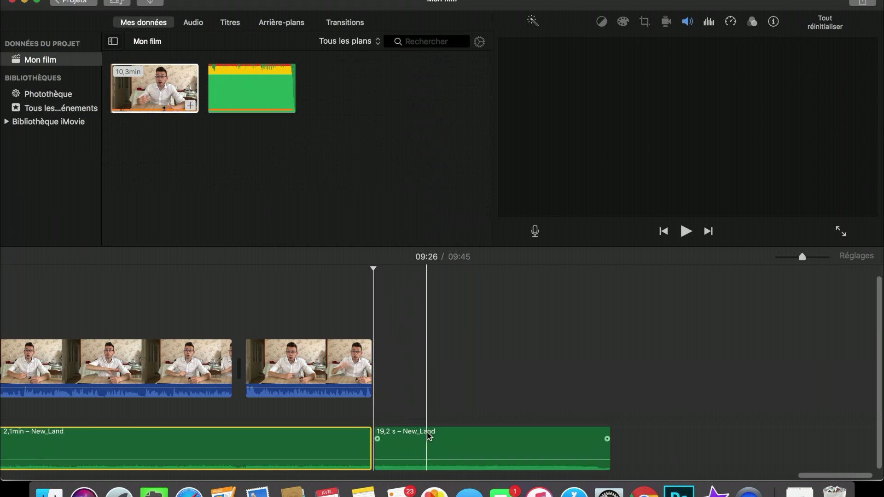
pyautogui.press('Delete')
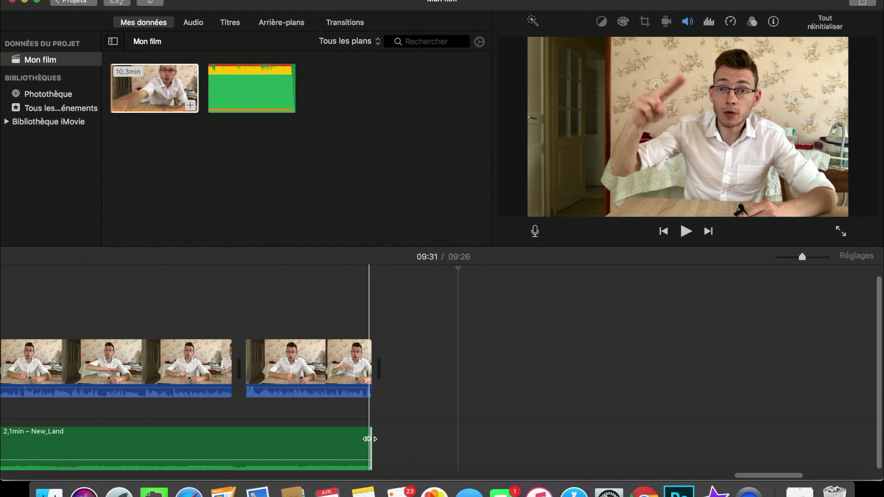
# Add a fade-out to the music at the film's end and a fade-in at its start
pyautogui.moveTo(367, 439); pyautogui.dragTo(224, 439)
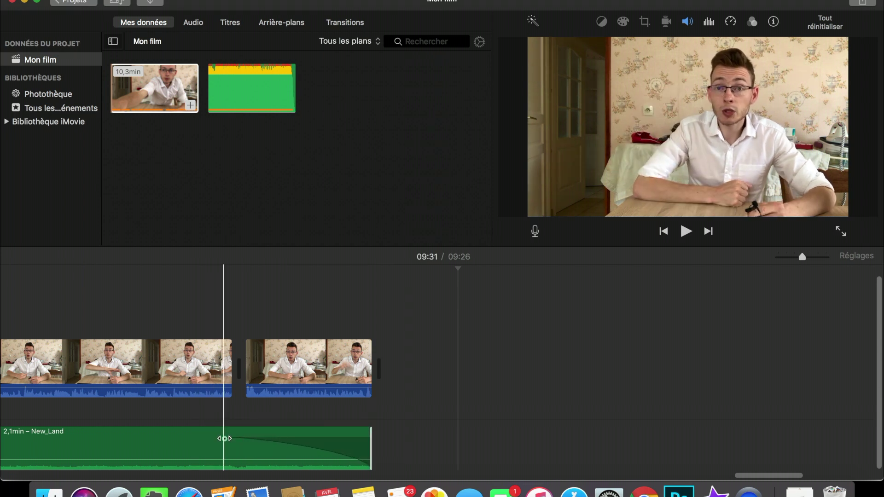
pyautogui.hscroll(-20, 225, 441)
pyautogui.hscroll(-5, 422, 391)
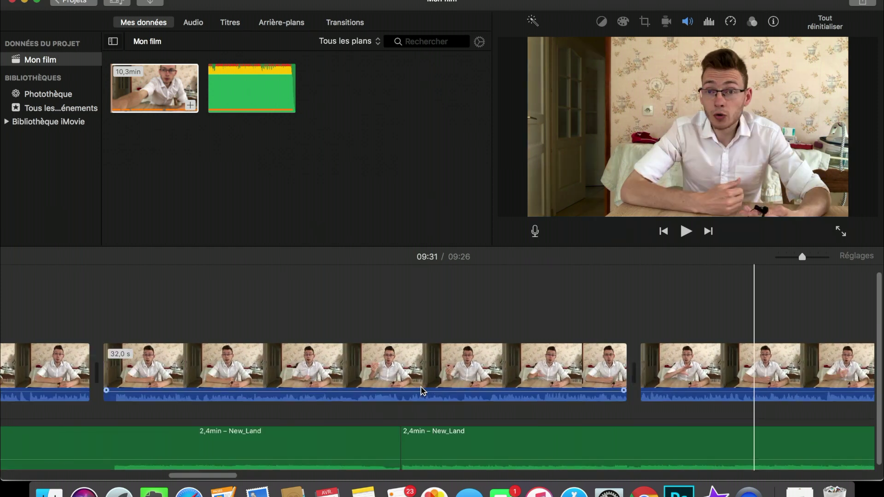
pyautogui.hscroll(-15, 423, 391)
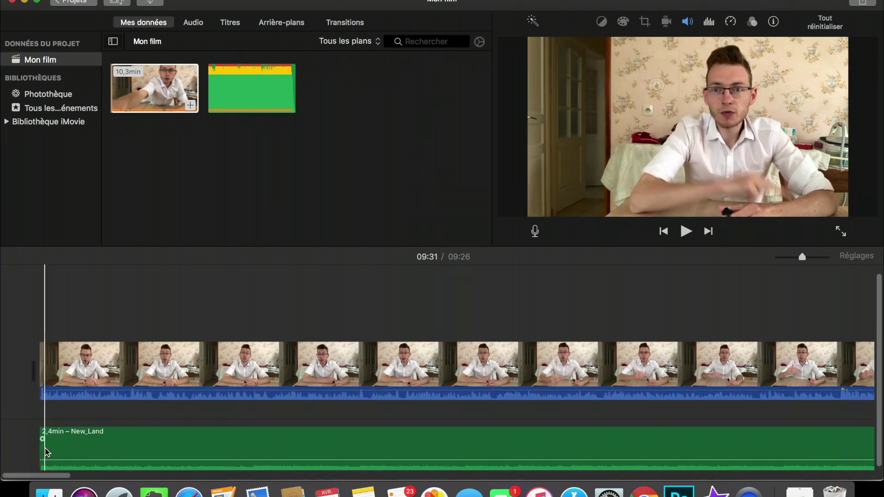
pyautogui.moveTo(42, 439); pyautogui.dragTo(128, 438)
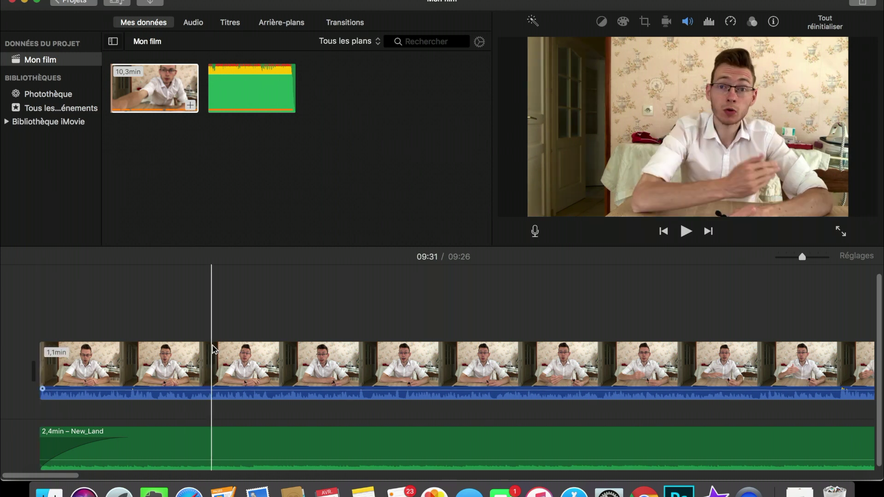
# Split the New_Land music at the start and end of the 11.0 s video clip to isolate that segment
pyautogui.hscroll(8, 460, 347)
pyautogui.hscroll(5, 462, 347)
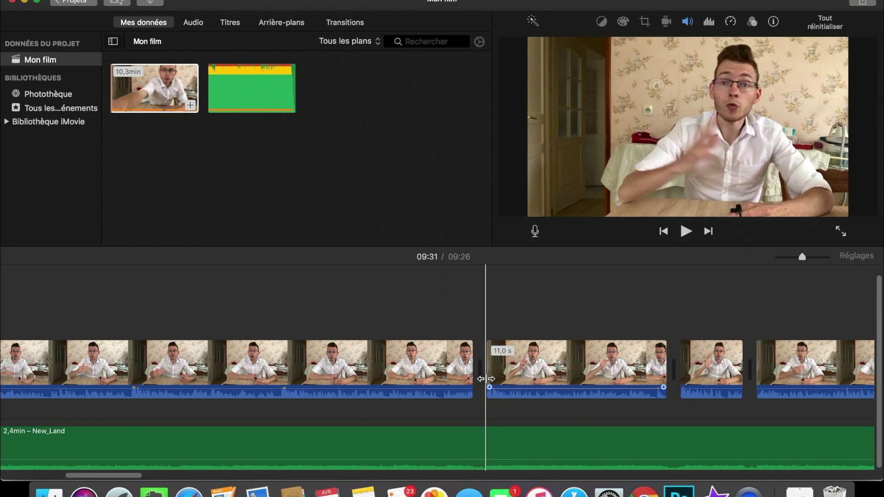
pyautogui.click(488, 446)
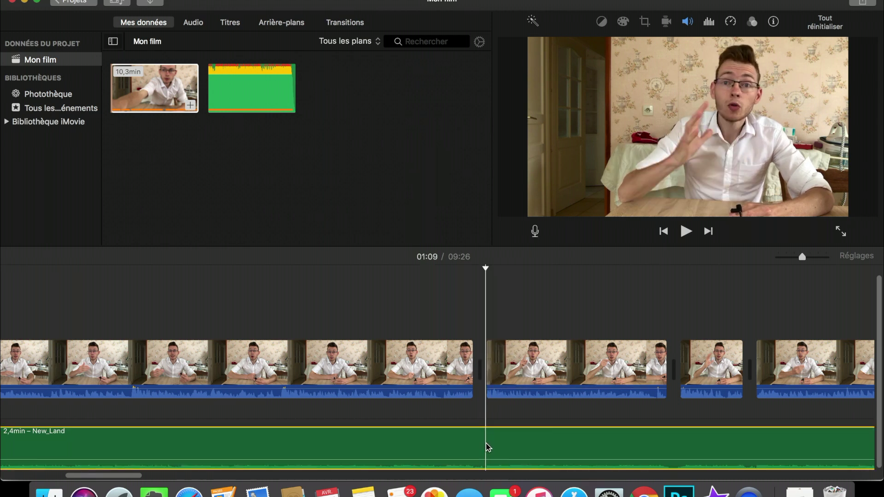
pyautogui.press('super+b')
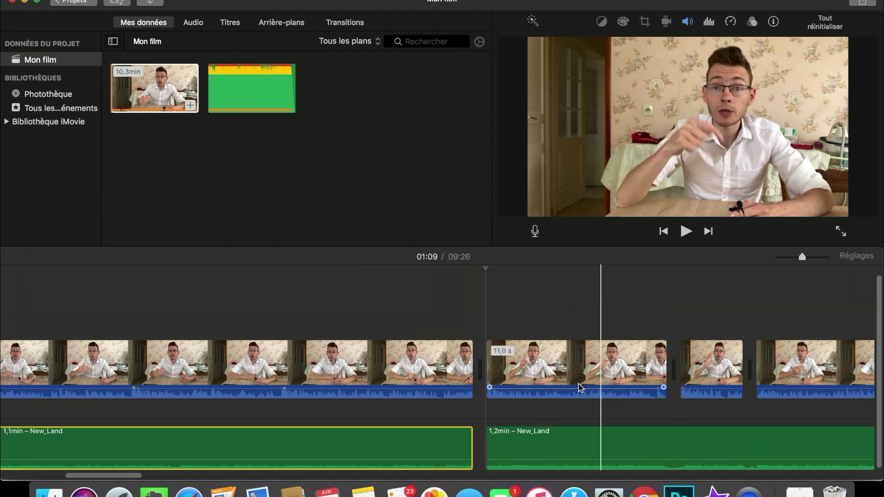
pyautogui.click(671, 441)
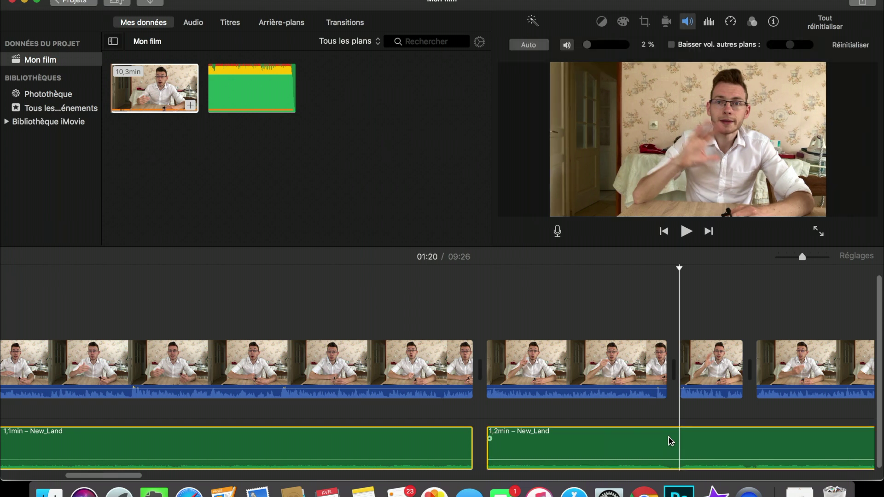
pyautogui.press('super+b')
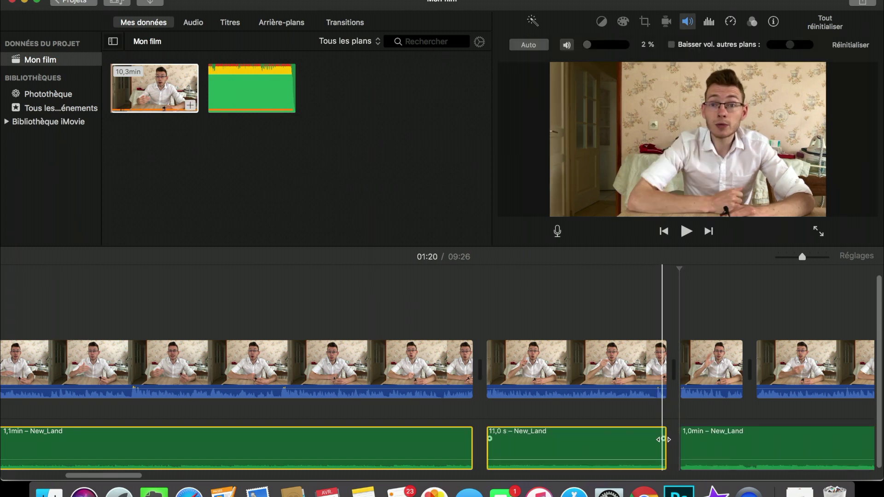
# Add a fade-in and fade-out to the isolated 11-second New_Land segment and raise its volume, checking by playback
pyautogui.moveTo(663, 439); pyautogui.dragTo(617, 439)
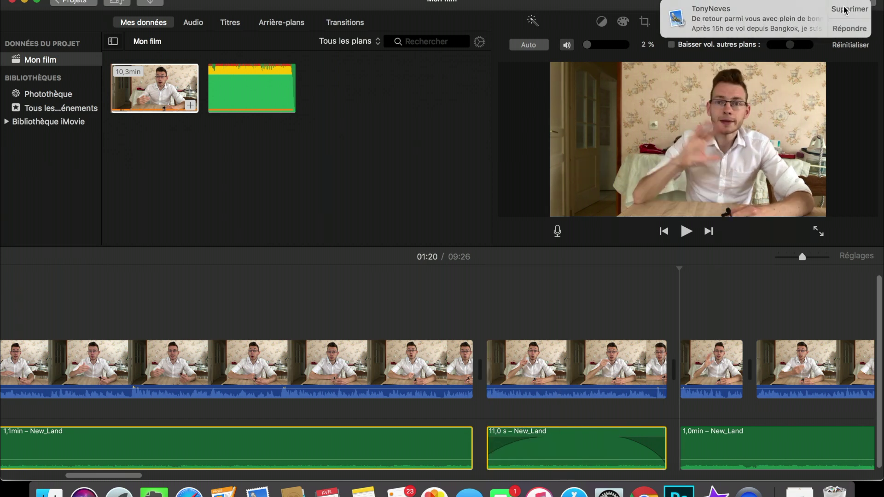
pyautogui.click(844, 9)
pyautogui.moveTo(559, 458); pyautogui.dragTo(560, 444)
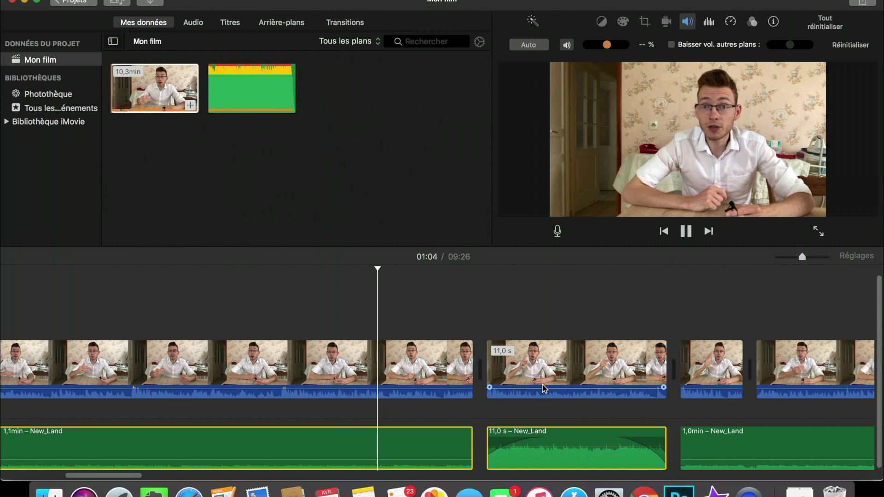
pyautogui.click(443, 312)
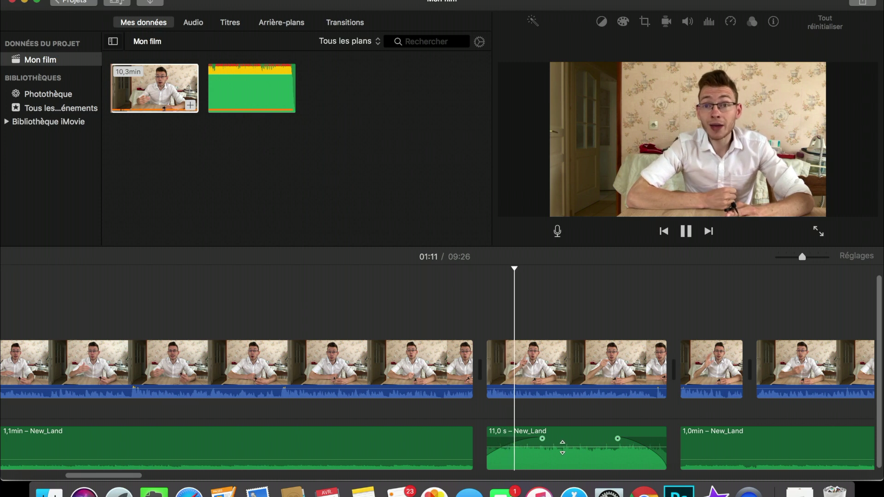
pyautogui.press('space')
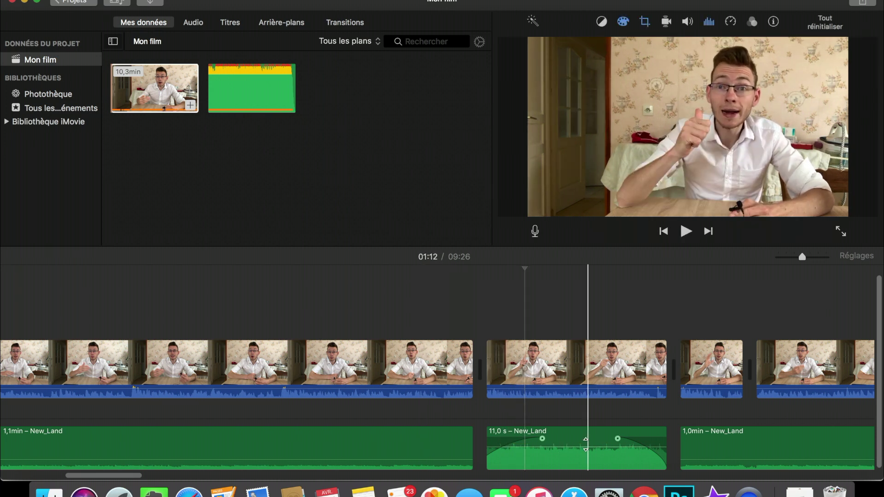
# Set the isolated New_Land segment's volume to 40% and play the passage back
pyautogui.moveTo(578, 447); pyautogui.dragTo(580, 444)
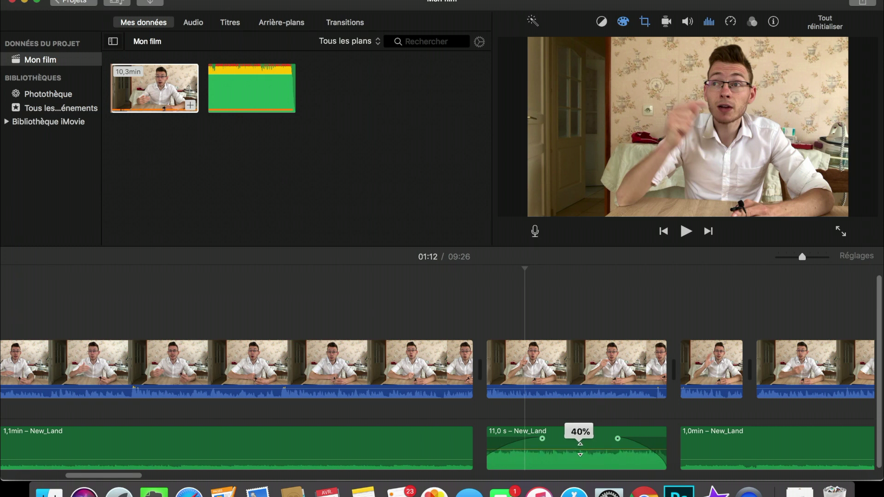
pyautogui.press('space')
pyautogui.click(183, 299)
pyautogui.click(507, 297)
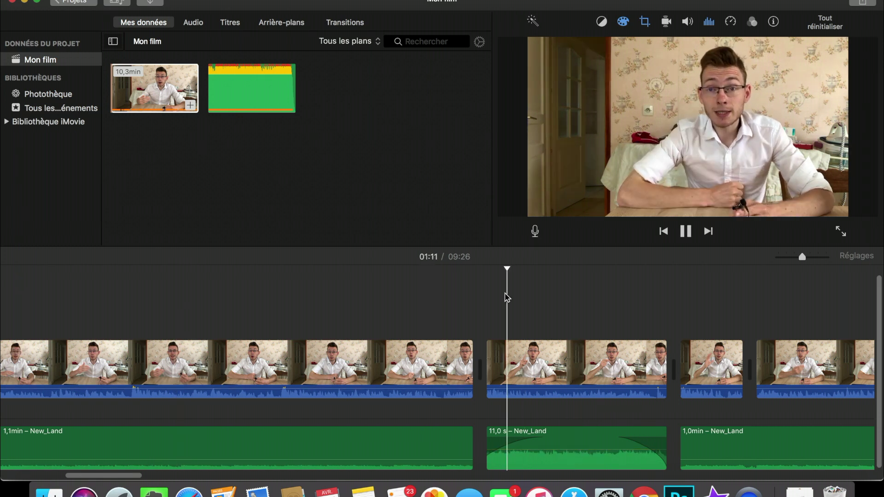
pyautogui.press('space')
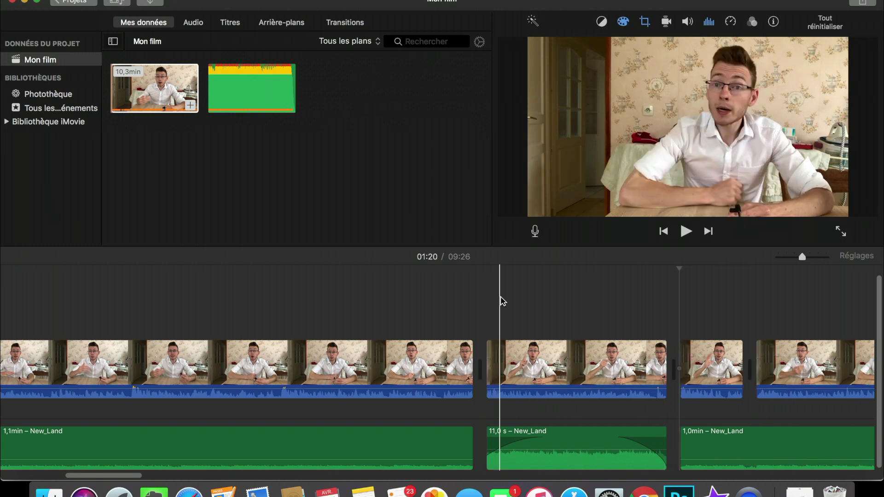
pyautogui.click(556, 376)
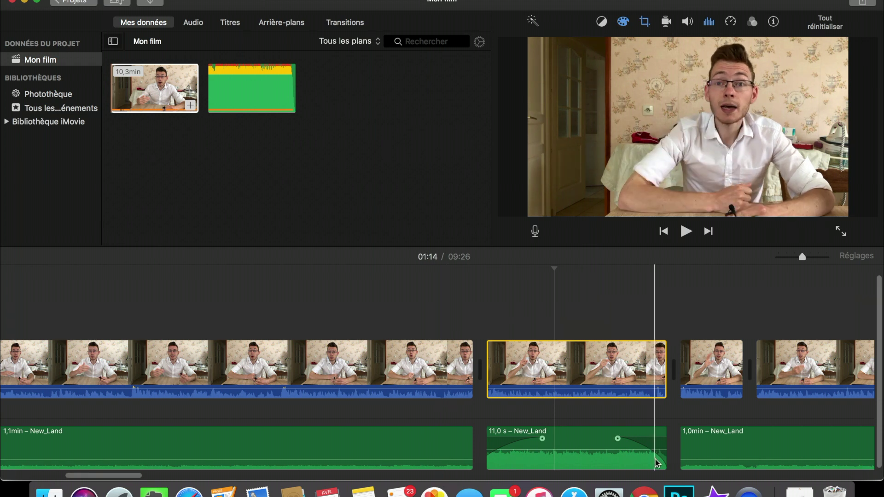
# Undo the volume changes, fades and splits made to the New_Land music around the 11.0 s clip
pyautogui.press('super+z')
pyautogui.press('super+z')
pyautogui.press('super+z')
pyautogui.press('super+z')
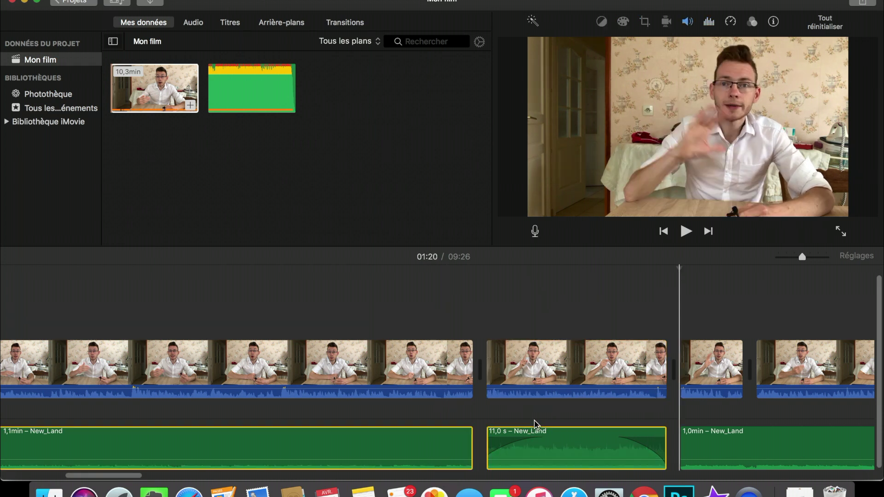
pyautogui.press('super+z')
pyautogui.press('super+z')
pyautogui.press('super+z')
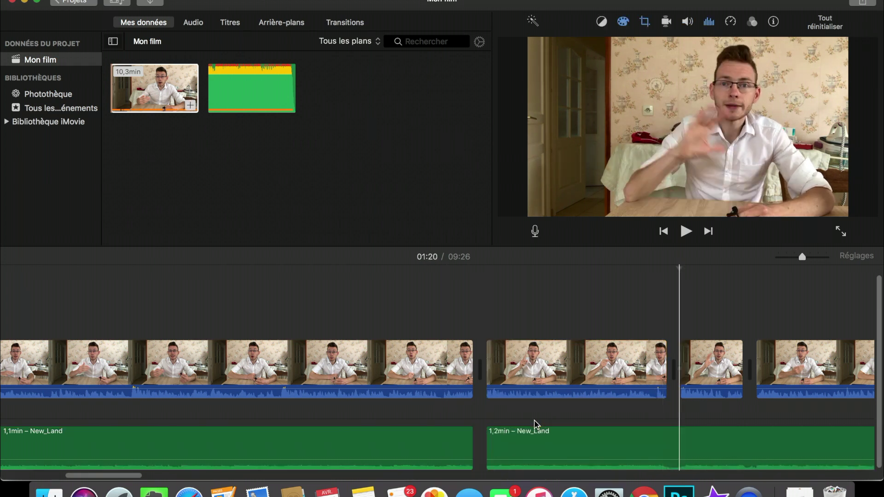
# Open the film's file export settings, proceed to the save name and location, and cancel the export
pyautogui.hscroll(10, 506, 421)
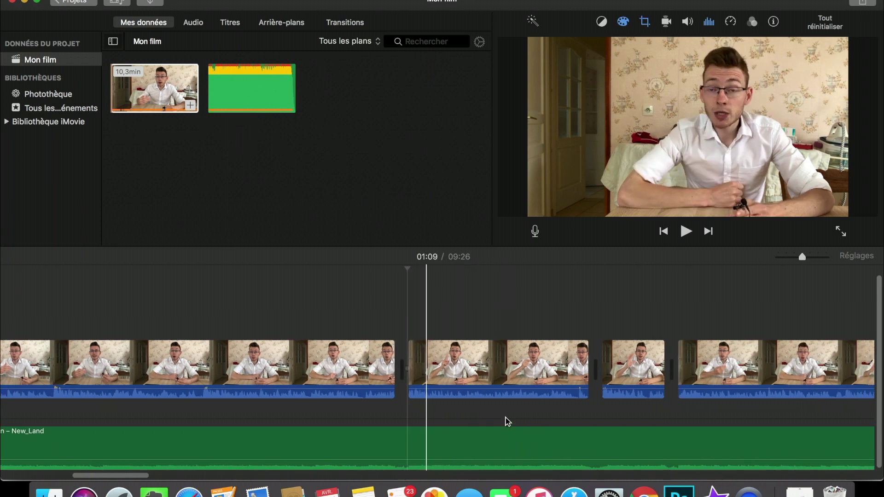
pyautogui.hscroll(10, 507, 421)
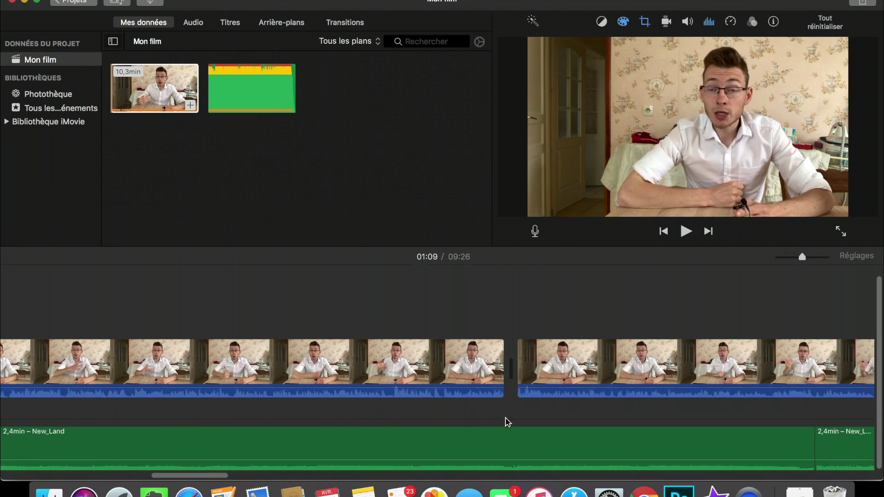
pyautogui.hscroll(8, 508, 422)
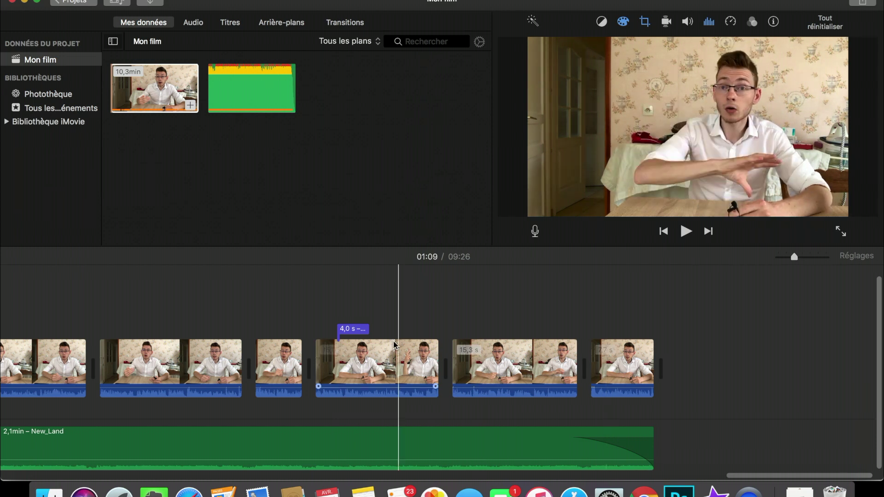
pyautogui.click(862, 4)
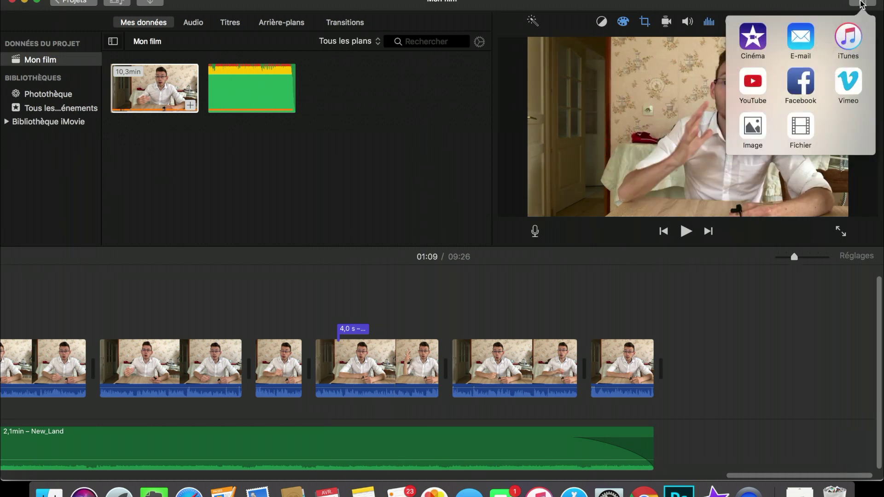
pyautogui.click(810, 126)
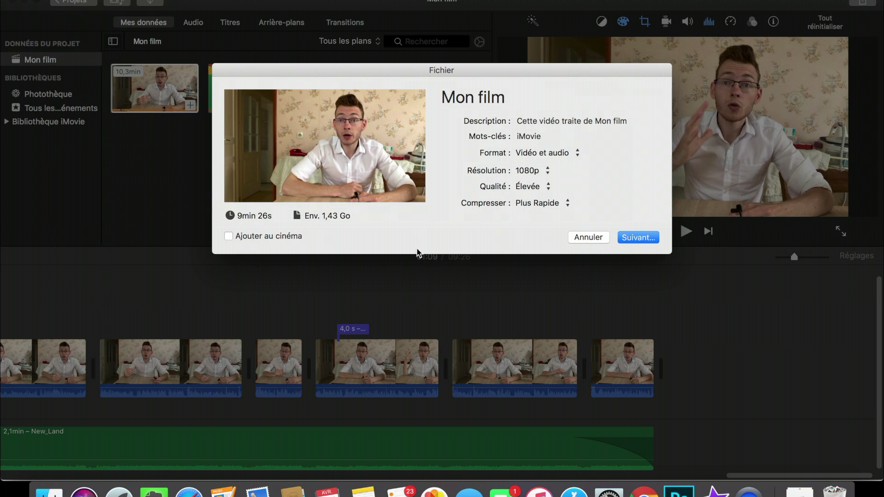
pyautogui.click(629, 237)
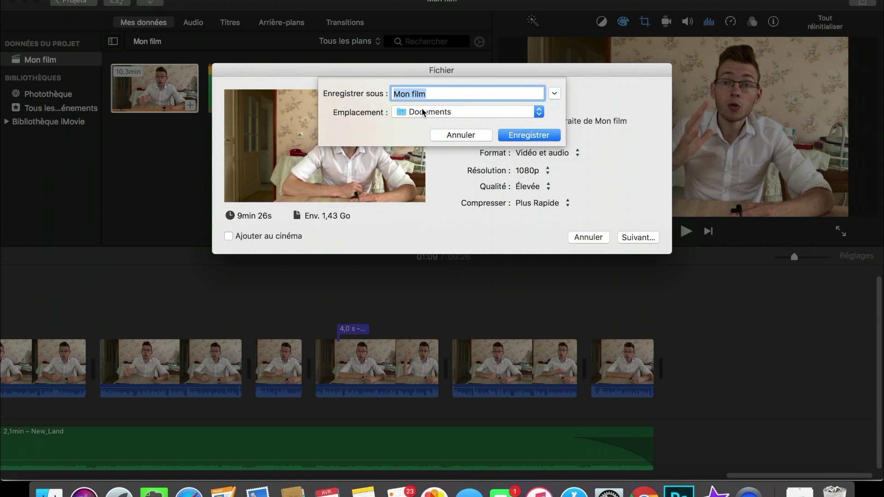
pyautogui.click(450, 137)
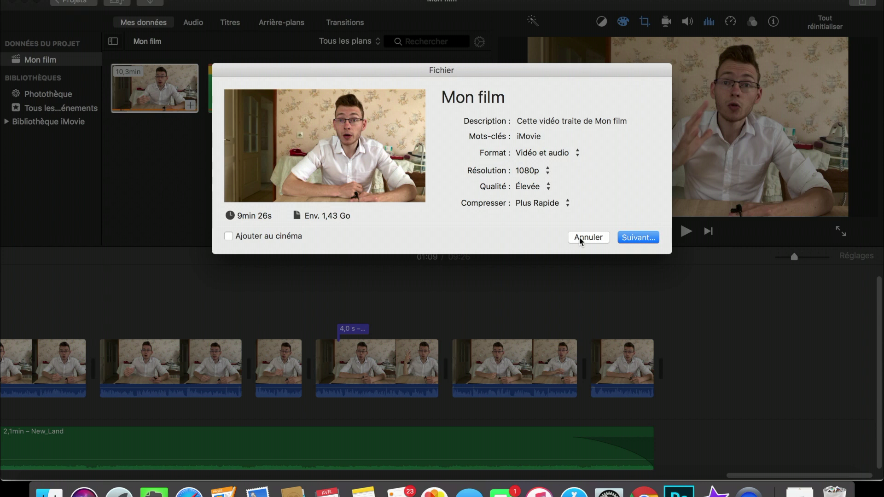
pyautogui.click(579, 237)
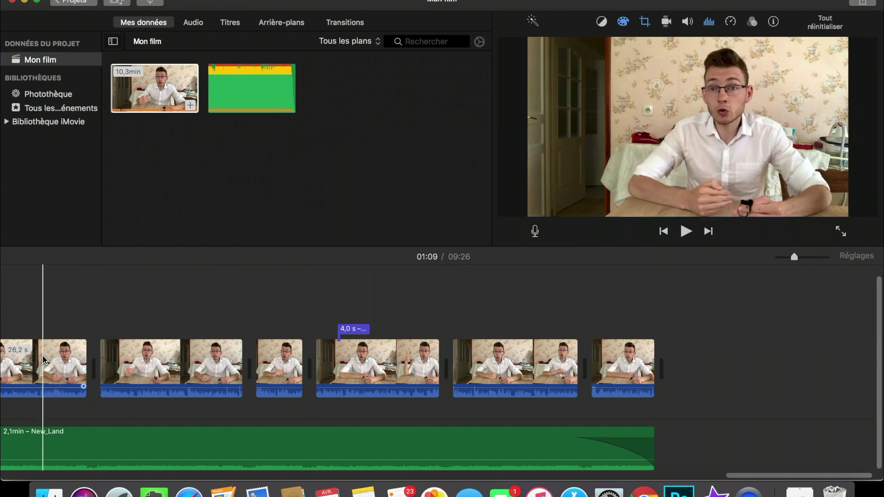
pyautogui.scroll(-5, 42, 360)
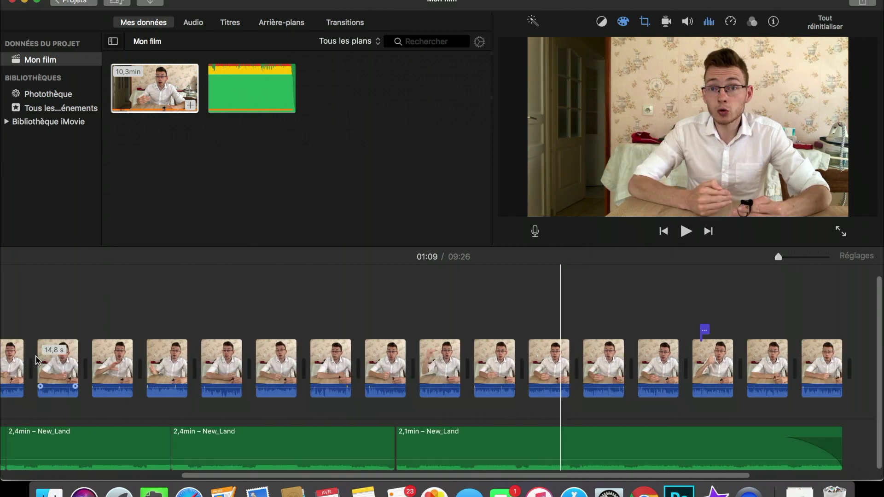
pyautogui.hscroll(-5, 108, 364)
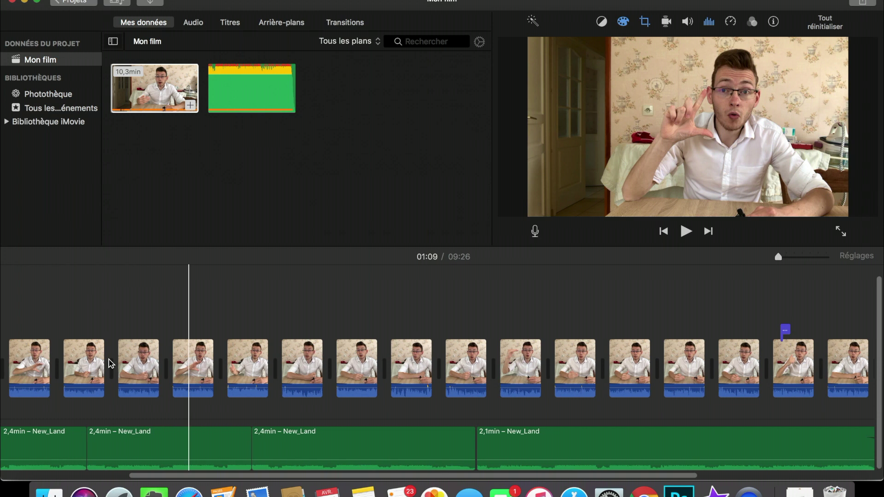
pyautogui.hscroll(-8, 111, 363)
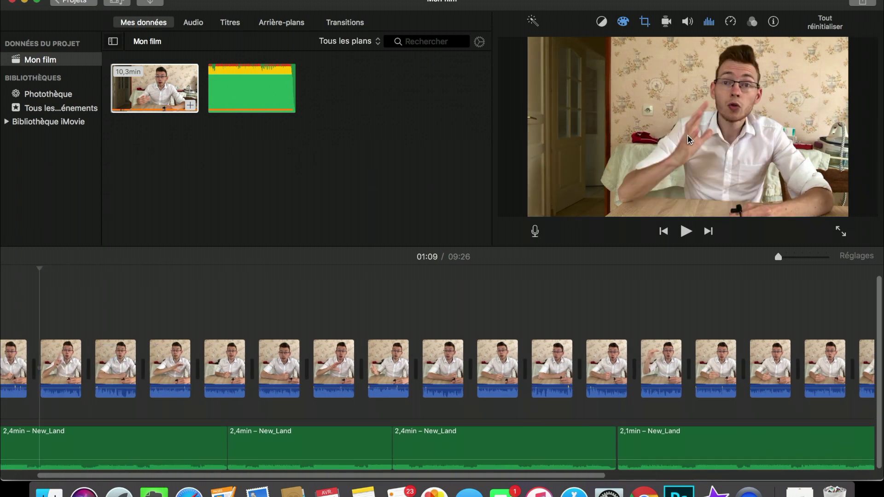